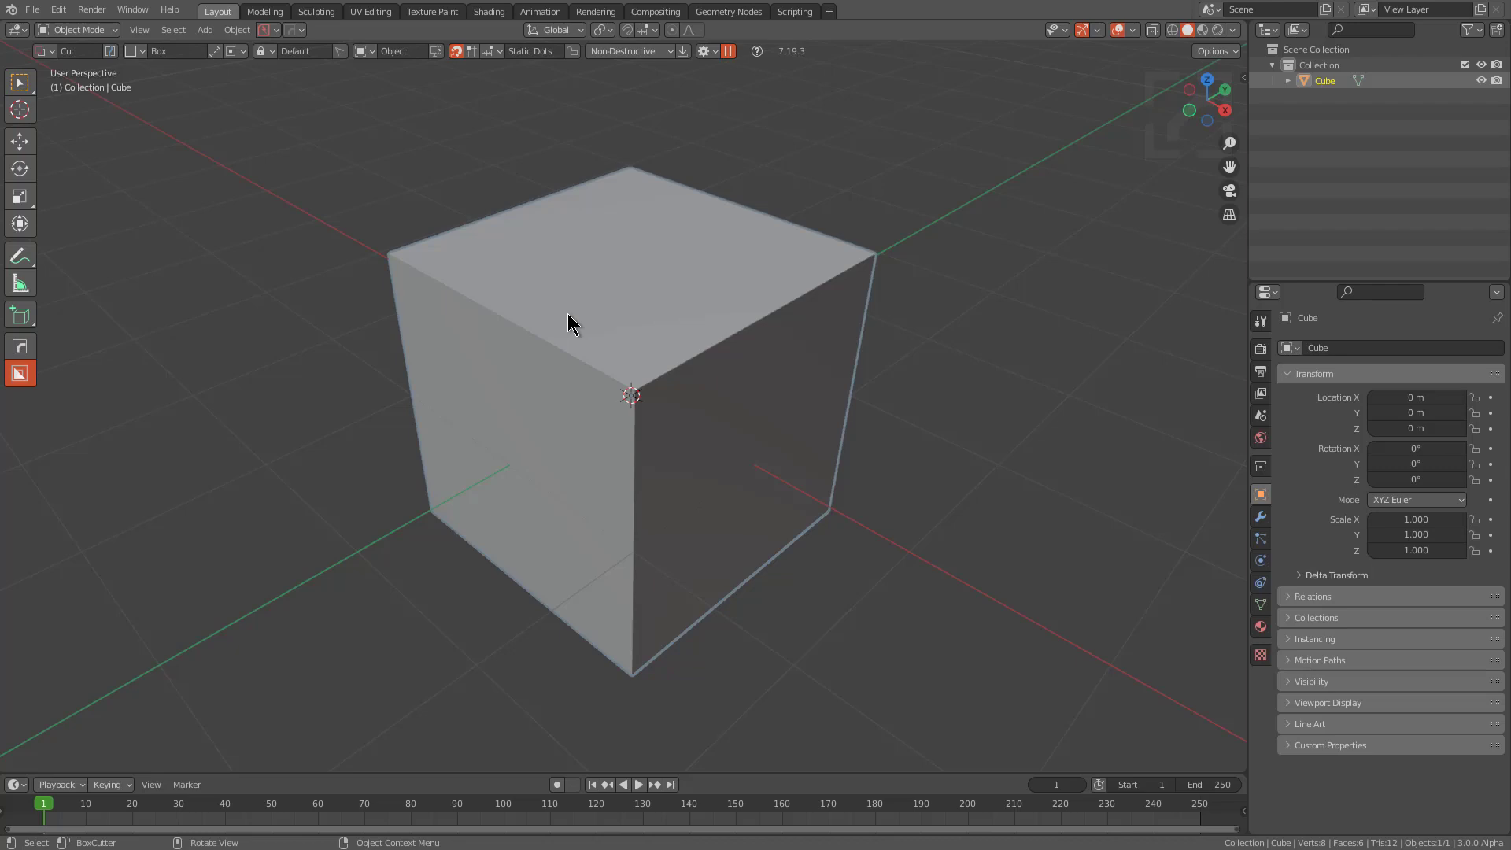
# Turn the default cube into a smooth sphere with SphereCast
pyautogui.moveTo(569, 313)
pyautogui.mouseDown(button='middle')
pyautogui.moveTo(546, 319)
pyautogui.moveTo(588, 323)
pyautogui.mouseUp(button='middle')
pyautogui.press('q')
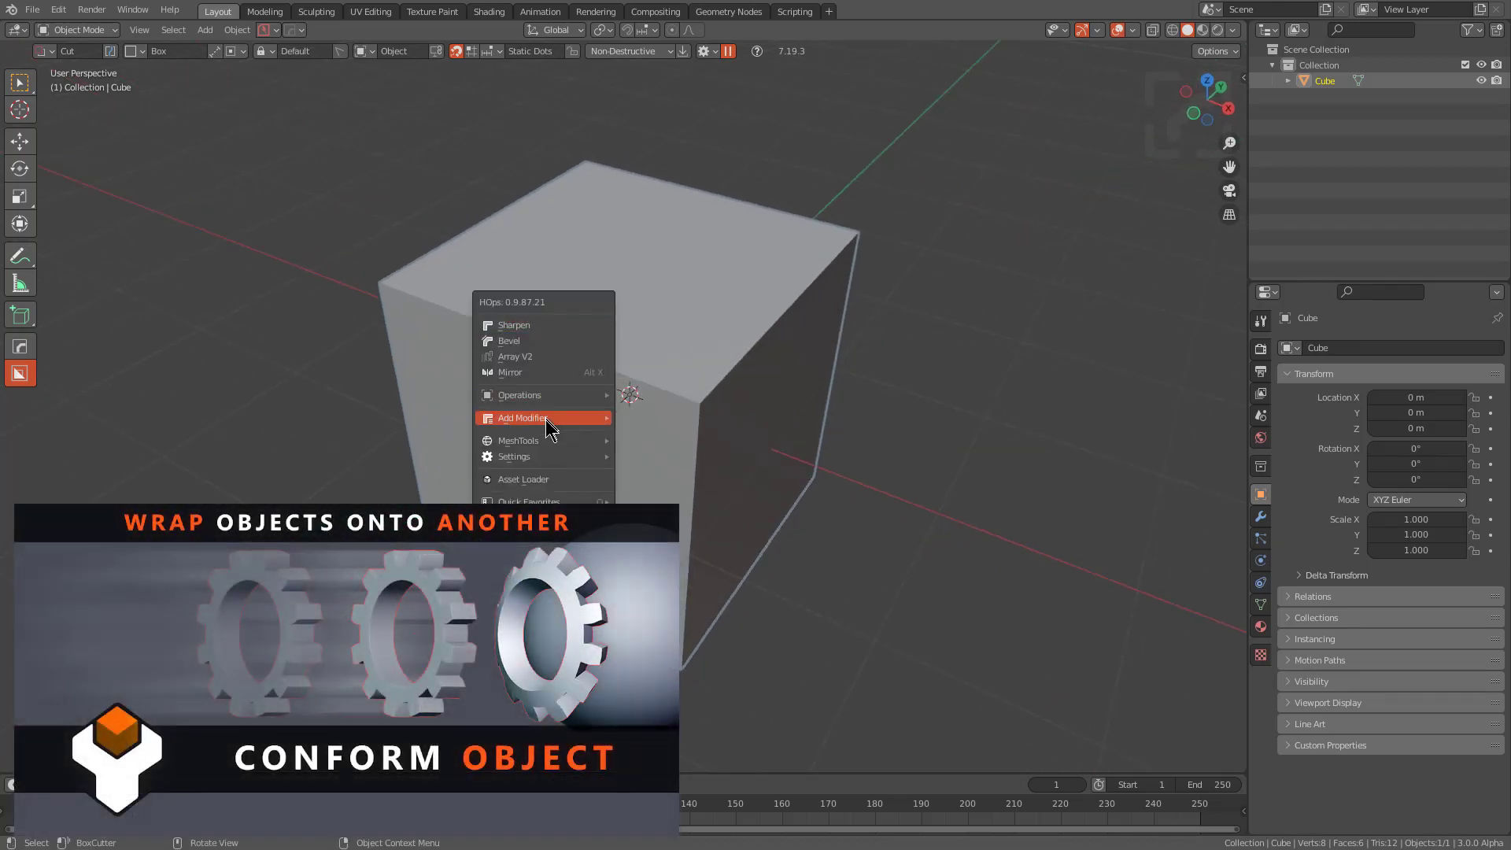
pyautogui.moveTo(544, 441)
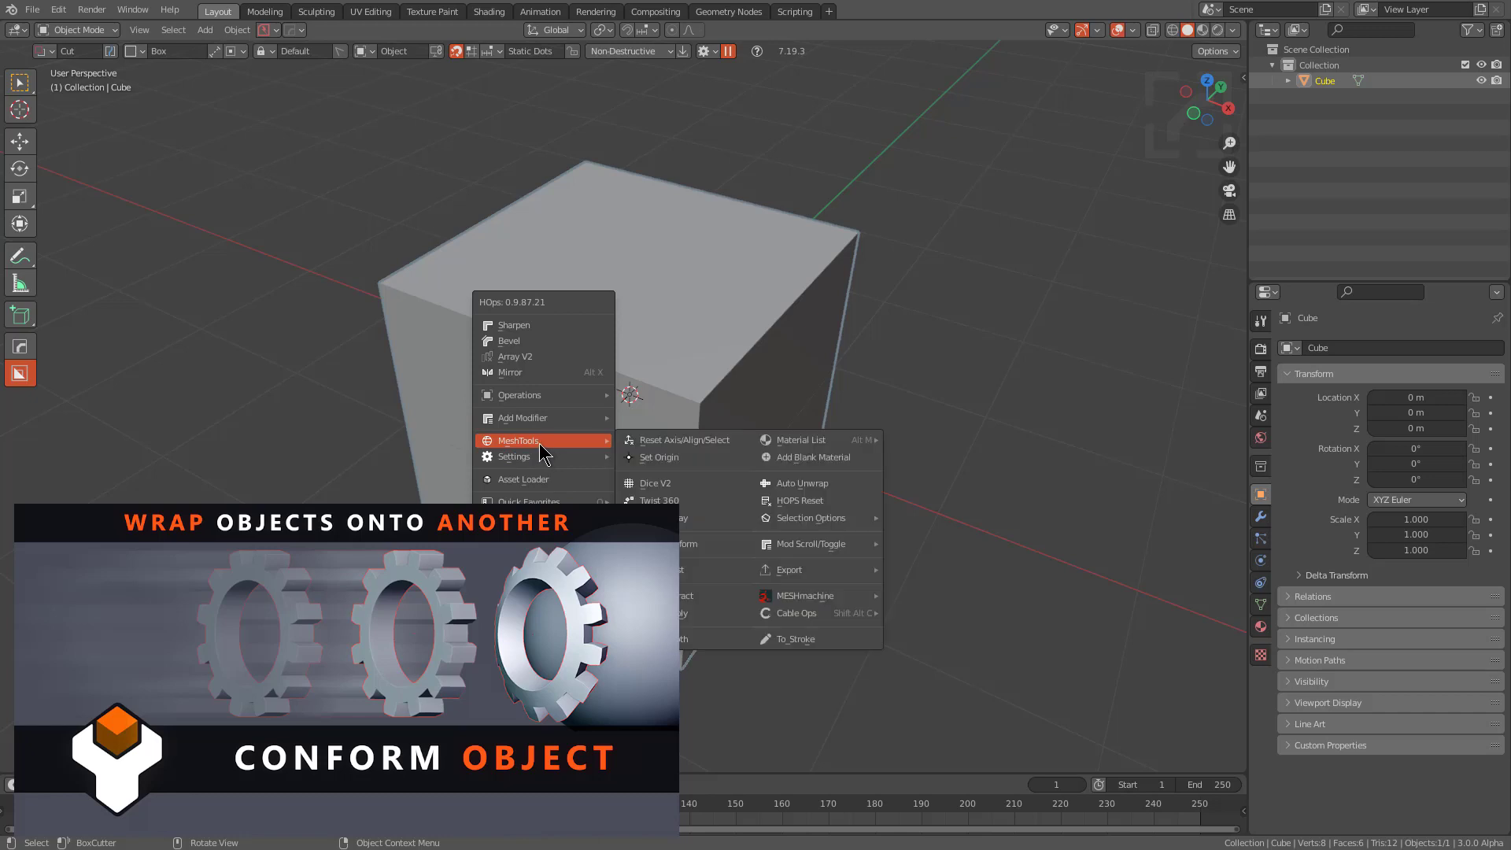
pyautogui.click(680, 573)
# Add a new cube at the sphere's centre and scale it down to about 0.428
pyautogui.hotkey('shift', 'a')
pyautogui.moveTo(697, 429)
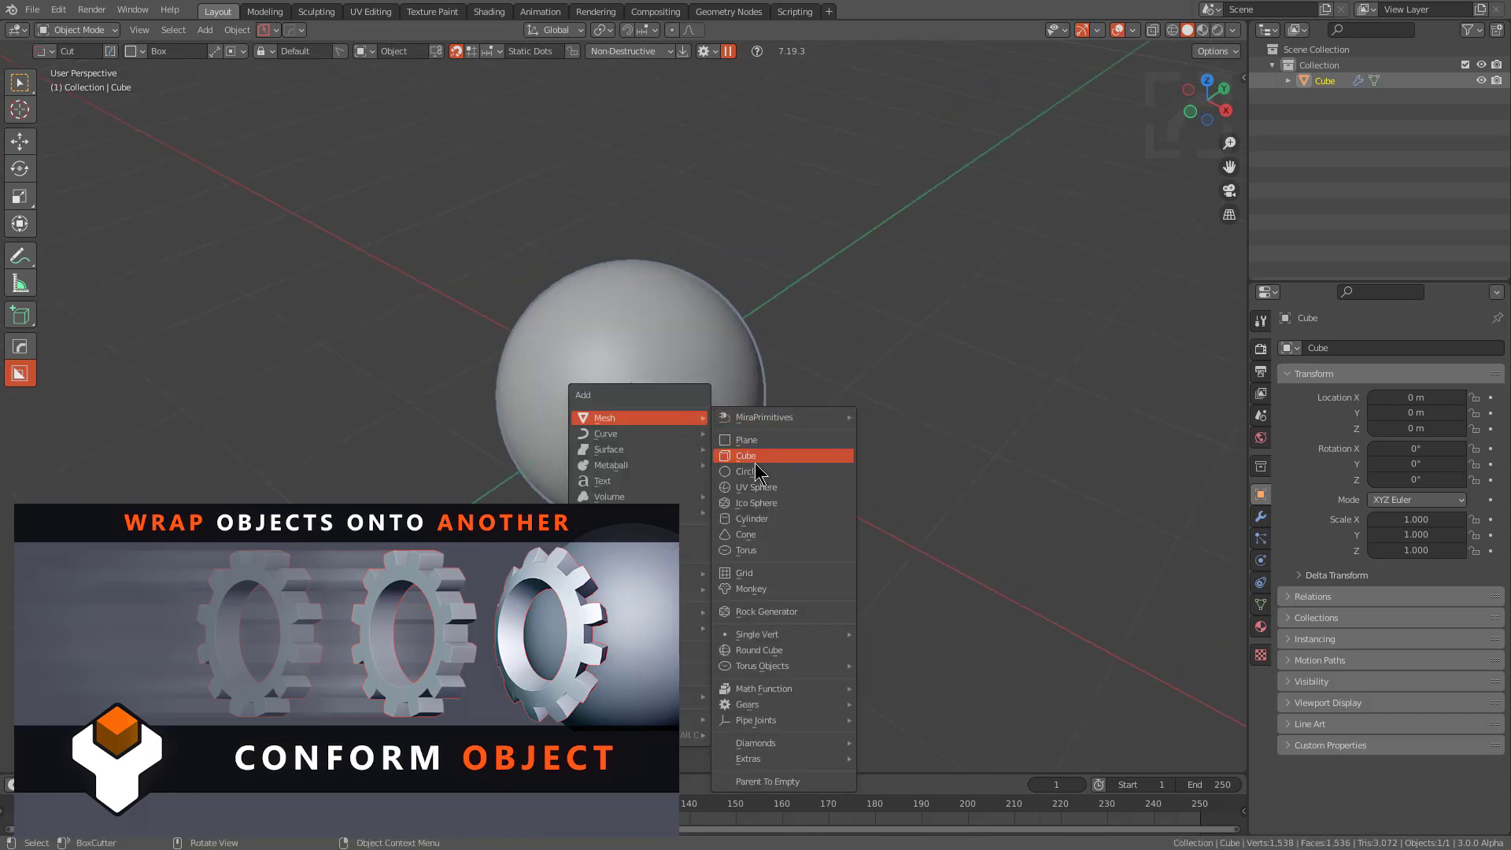
pyautogui.click(755, 462)
pyautogui.press('s')
pyautogui.click(677, 431)
# Move the small cube up along Z to about 1.61 m so it sits above the sphere
pyautogui.press('g')
pyautogui.press('z')
pyautogui.click(696, 257)
pyautogui.press('KP_Decimal')
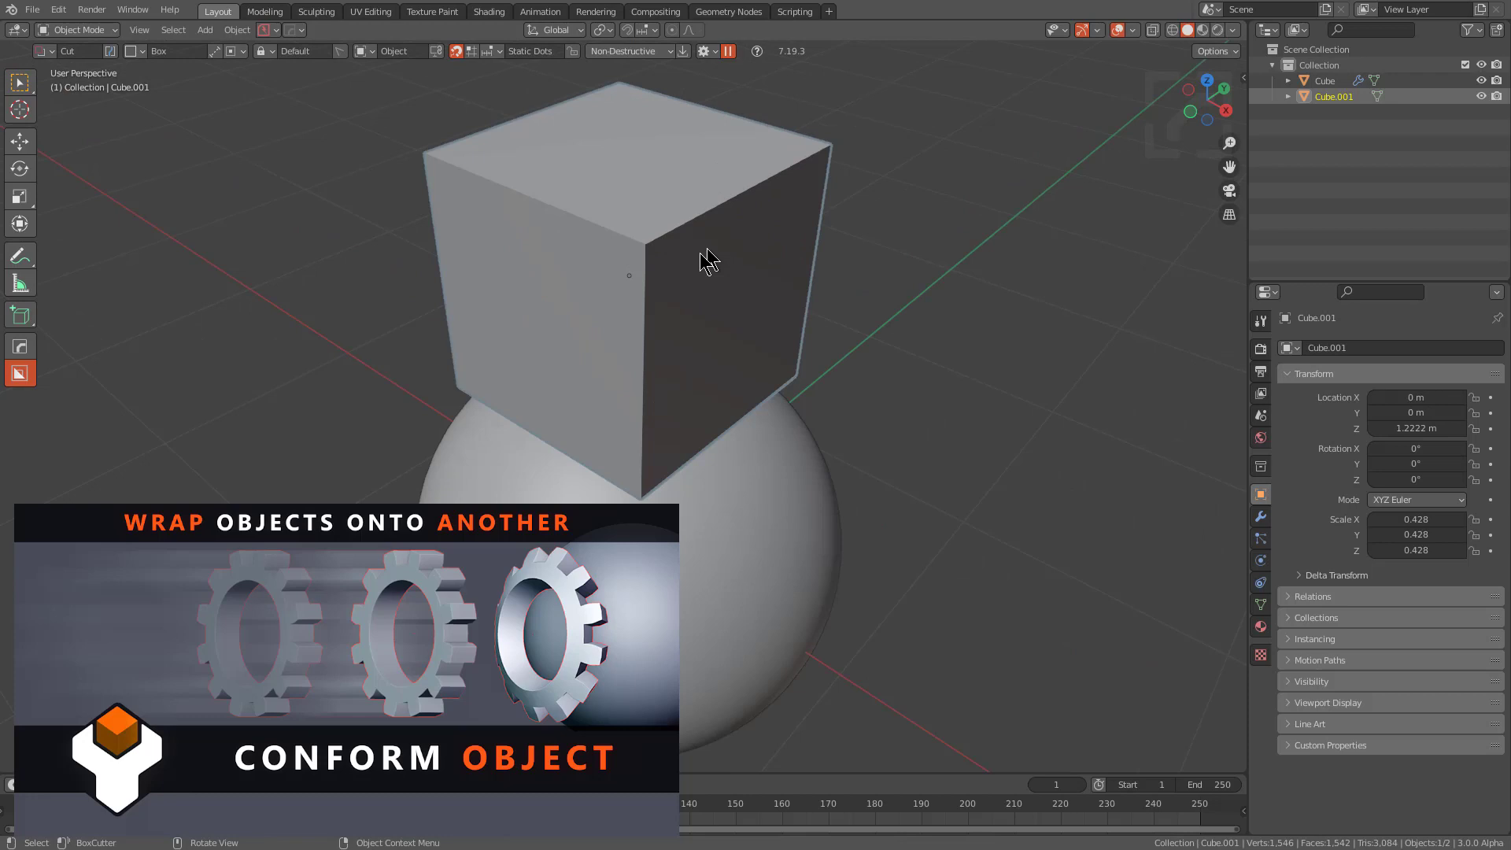
pyautogui.scroll(-2, 669, 460)
pyautogui.press('g')
pyautogui.press('z')
pyautogui.click(671, 381)
pyautogui.moveTo(614, 409); pyautogui.dragTo(635, 418, button='middle')
# Add one centred loop cut to the small cube in Edit Mode and return to Object Mode
pyautogui.press('Tab')
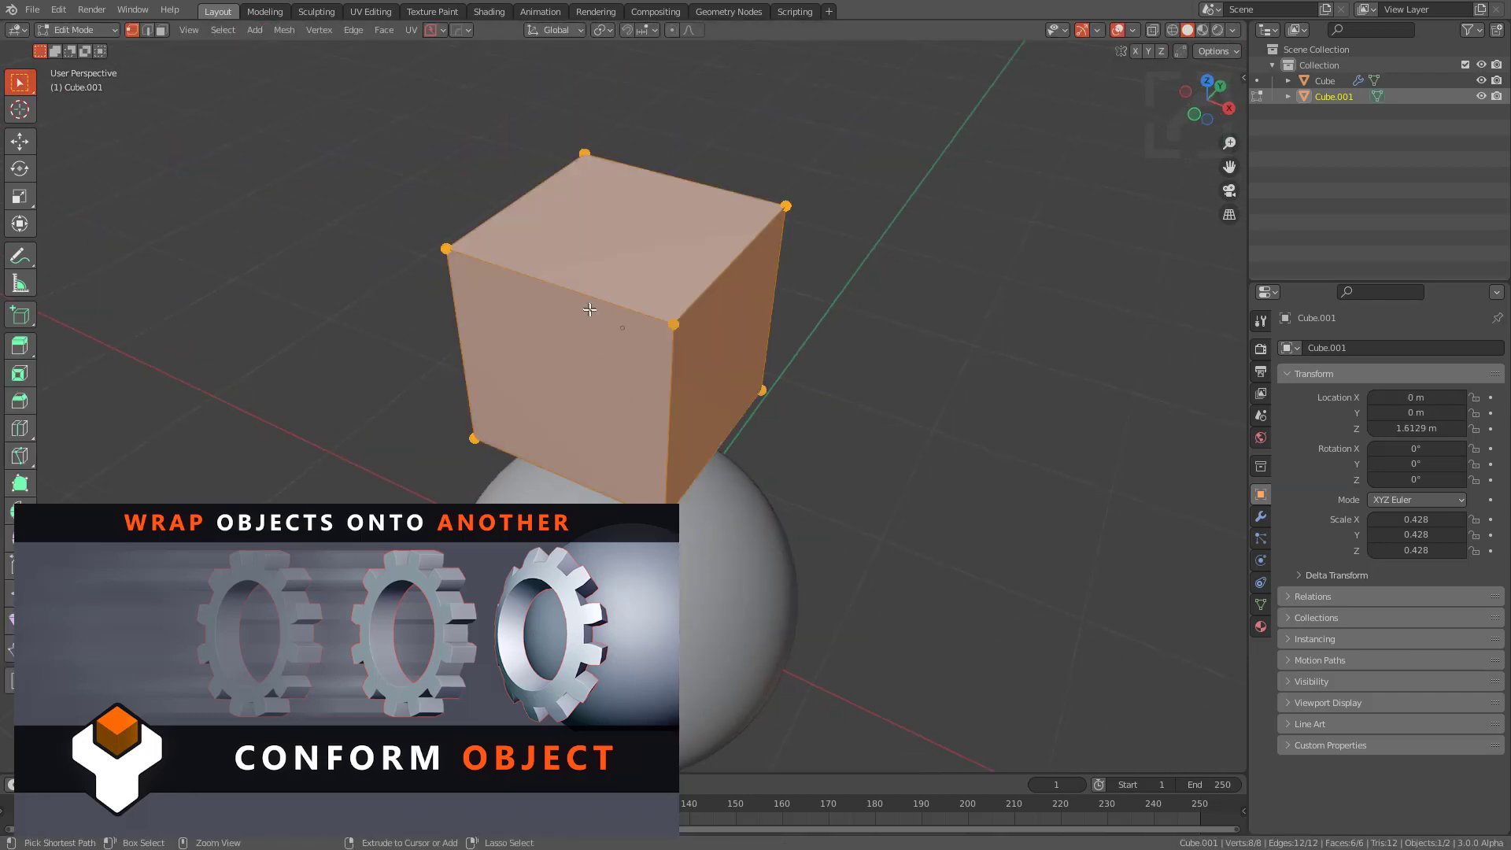
pyautogui.hotkey('ctrl', 'r')
pyautogui.click(599, 319)
pyautogui.rightClick(599, 318)
pyautogui.moveTo(475, 281); pyautogui.dragTo(578, 304, button='middle')
pyautogui.press('Tab')
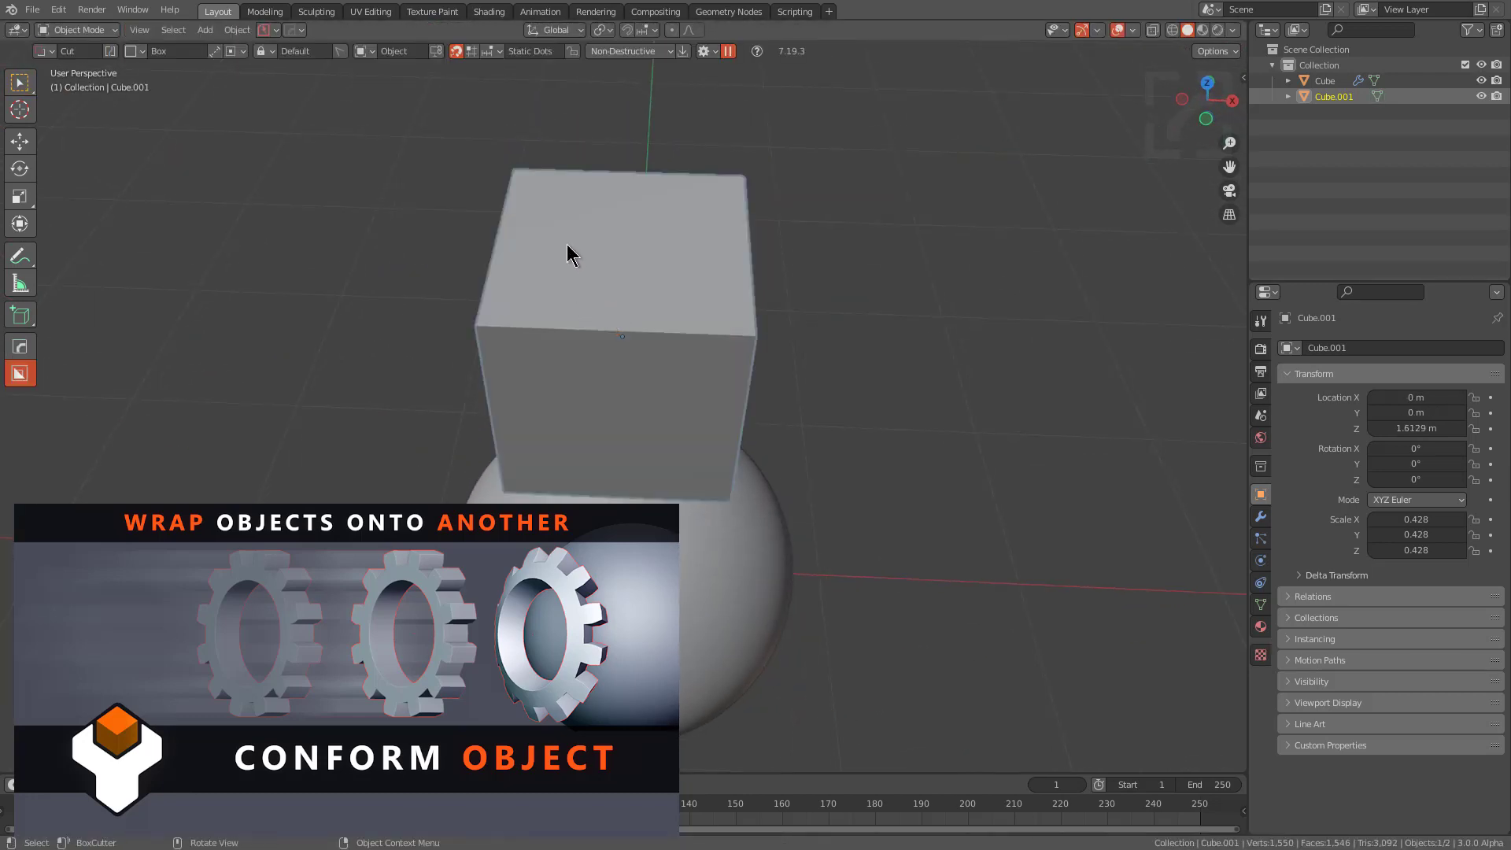
# Box-cut a rectangular corner notch down through the small cube with BoxCutter
pyautogui.moveTo(567, 256); pyautogui.dragTo(432, 411)
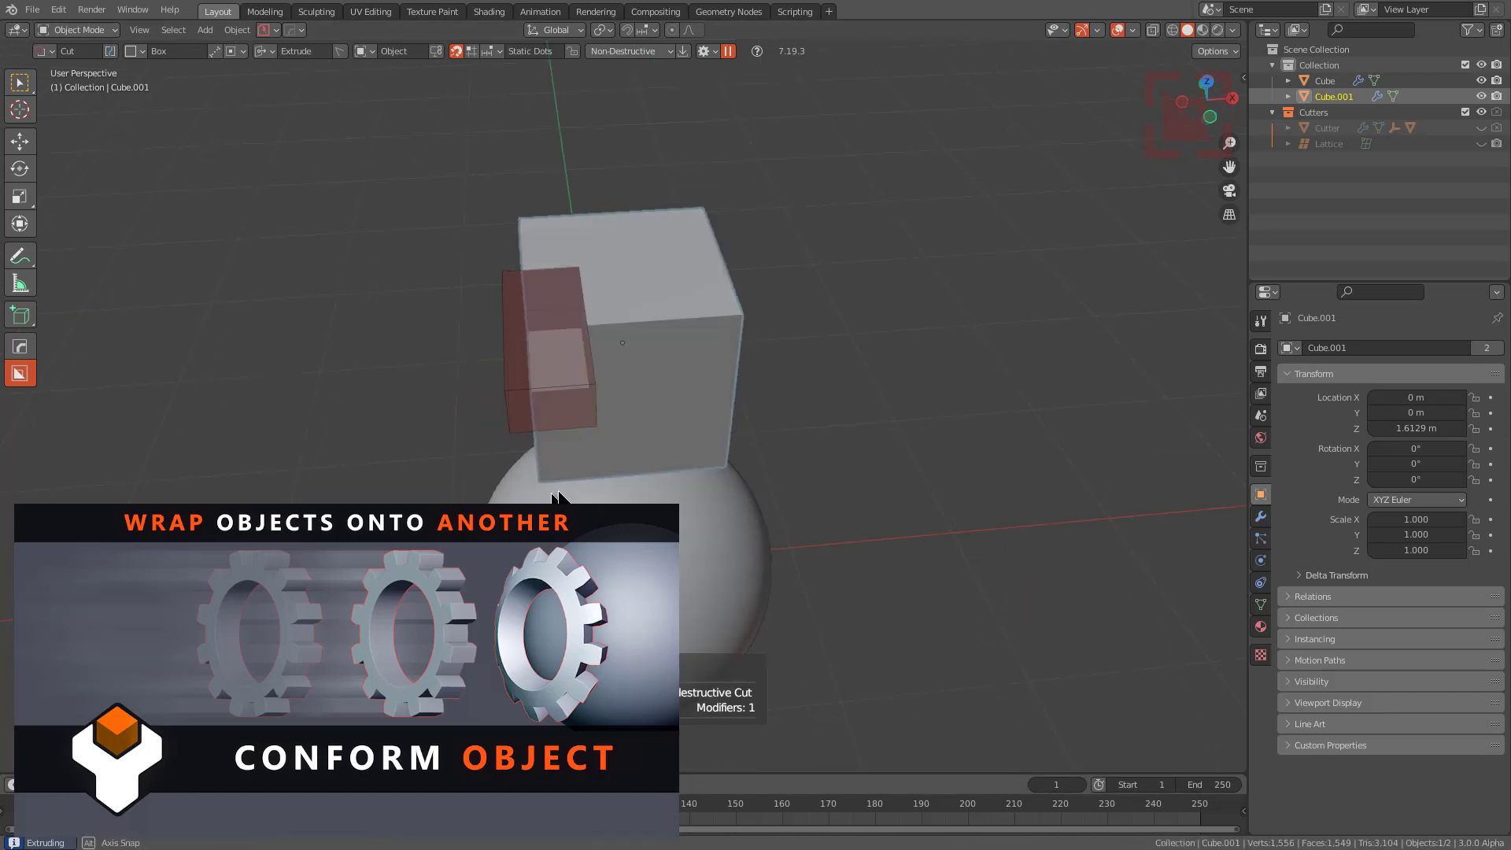
pyautogui.moveTo(557, 497); pyautogui.dragTo(614, 488, button='middle')
pyautogui.click(683, 568)
# Mirror the notched cube across X so the corner cut repeats on the opposite side
pyautogui.moveTo(700, 403); pyautogui.dragTo(614, 466, button='middle')
pyautogui.hotkey('alt', 'x')
pyautogui.click(490, 388)
pyautogui.moveTo(491, 387); pyautogui.dragTo(530, 384, button='middle')
pyautogui.scroll(1, 526, 331)
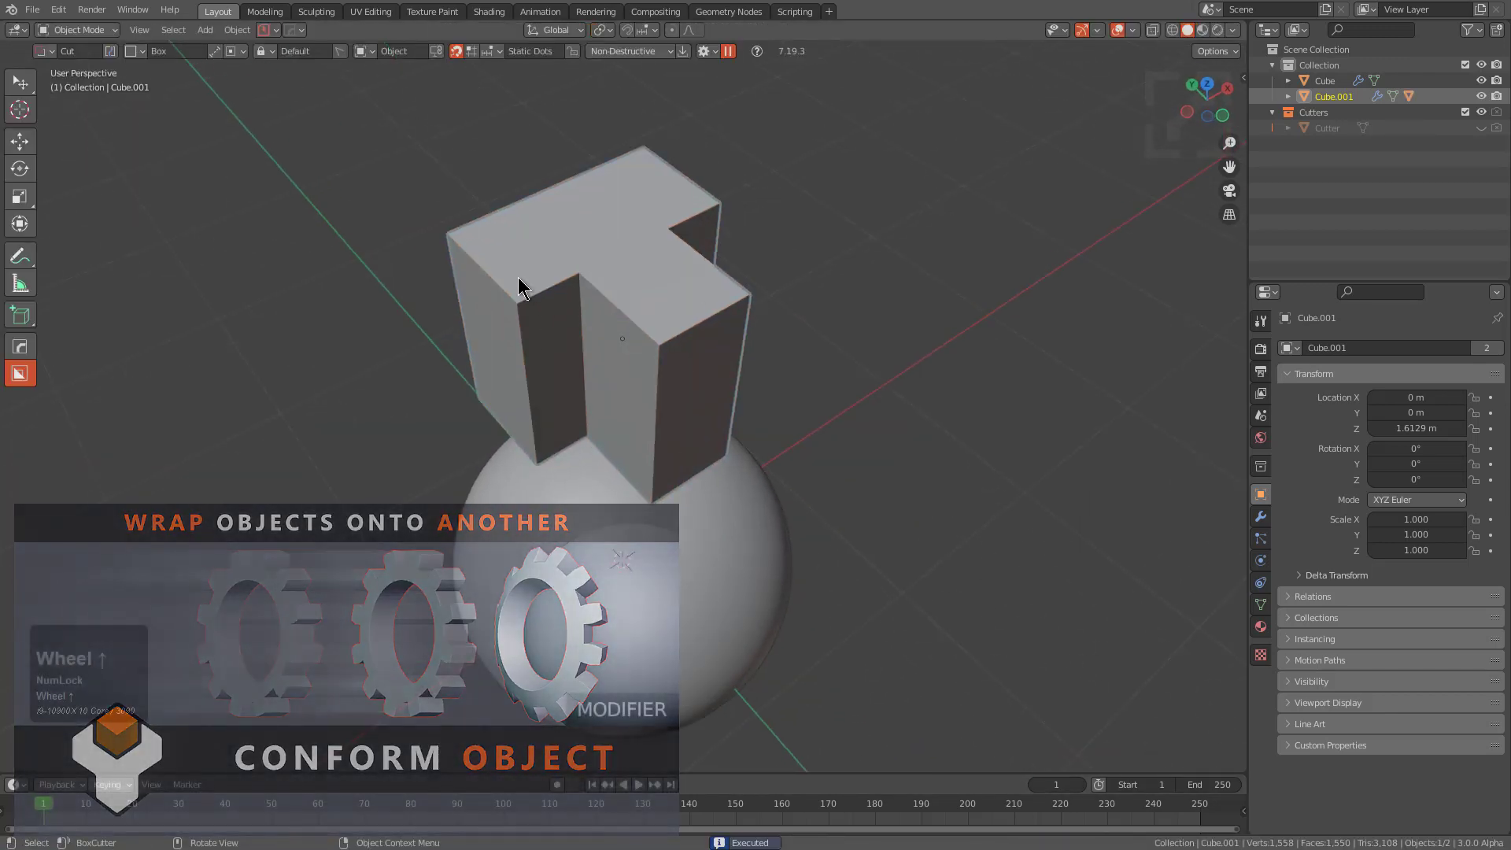
# Box-cut two more rectangular notches down through the block's top, the last about 0.871 deep
pyautogui.moveTo(518, 279); pyautogui.dragTo(496, 167)
pyautogui.click(517, 510)
pyautogui.moveTo(661, 317); pyautogui.dragTo(763, 324)
pyautogui.moveTo(753, 632); pyautogui.dragTo(753, 632)
pyautogui.scroll(-1, 688, 530)
pyautogui.moveTo(688, 530); pyautogui.dragTo(548, 322, button='middle')
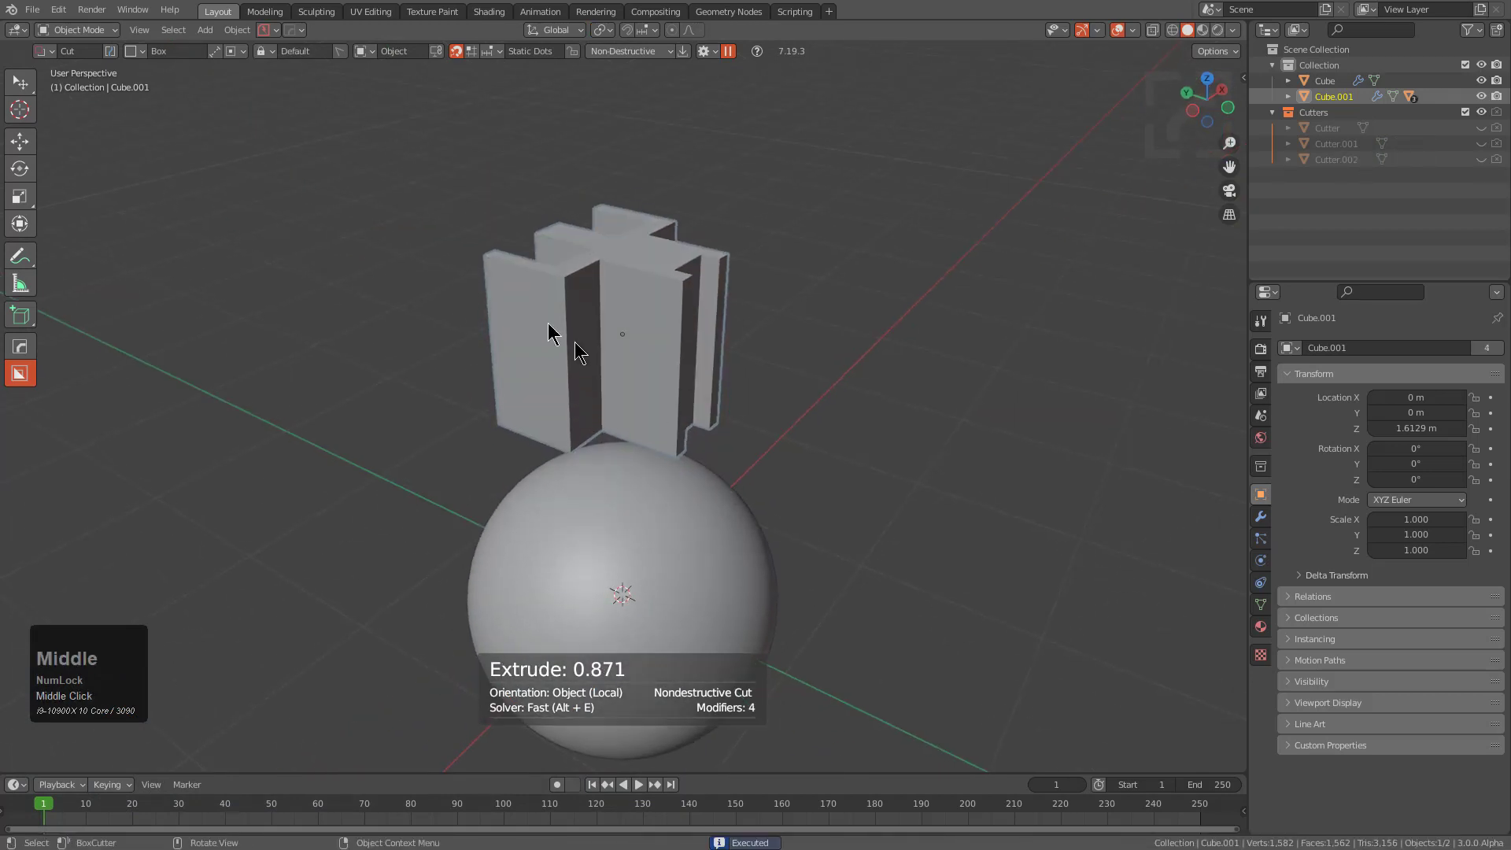
# Box-cut a rectangular window through the block's side and convert the block's modifiers to real mesh geometry
pyautogui.moveTo(501, 286)
pyautogui.mouseDown()
pyautogui.moveTo(627, 432)
pyautogui.moveTo(786, 323)
pyautogui.mouseUp()
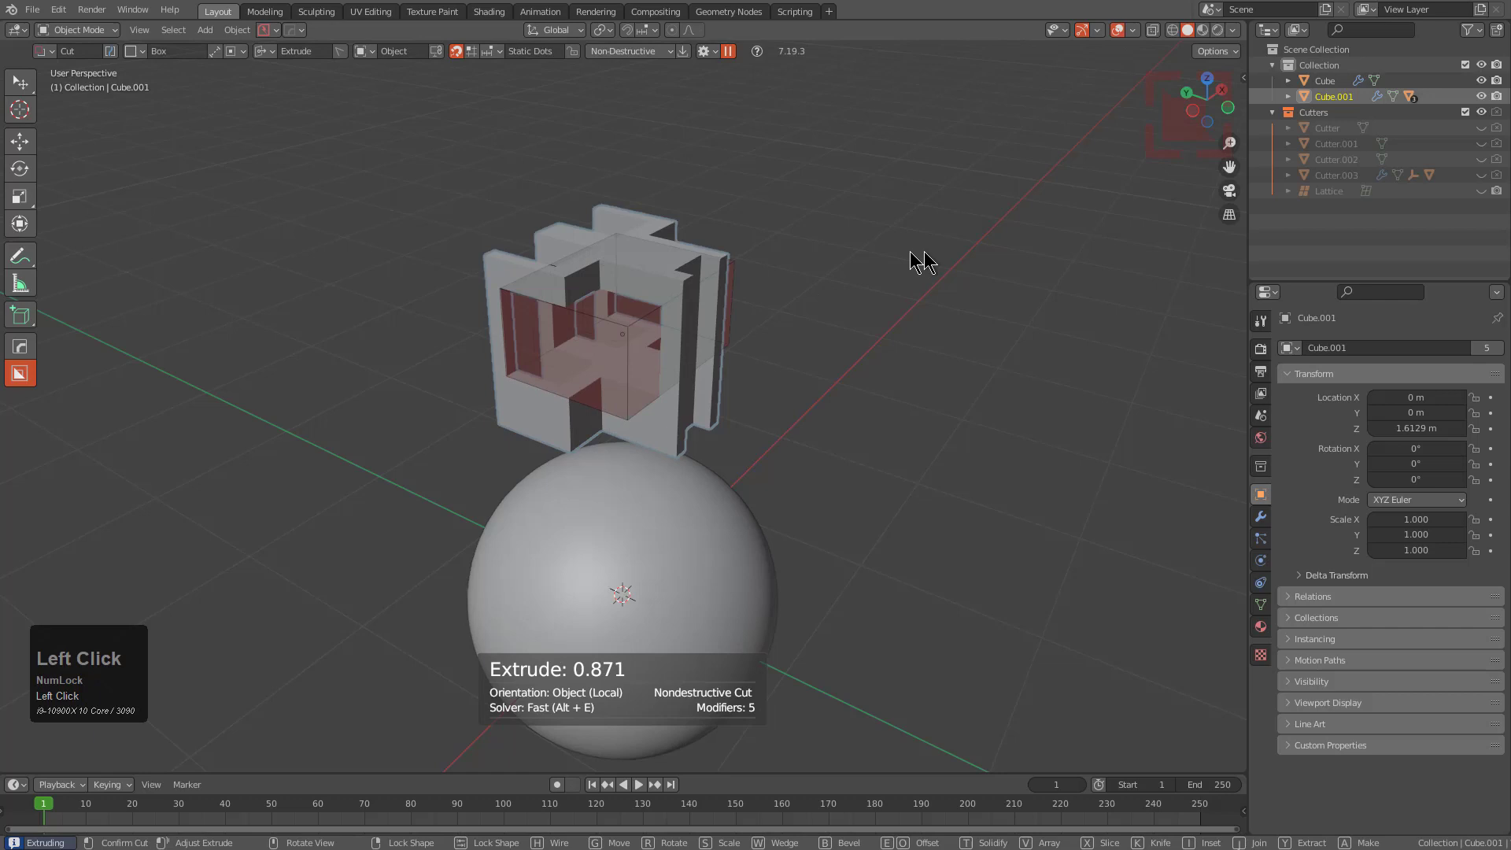
pyautogui.click(918, 256)
pyautogui.moveTo(918, 257)
pyautogui.mouseDown(button='middle')
pyautogui.moveTo(638, 317)
pyautogui.moveTo(695, 351)
pyautogui.moveTo(671, 351)
pyautogui.mouseUp(button='middle')
pyautogui.scroll(4, 685, 323)
pyautogui.hotkey('ctrl', 'a')
pyautogui.click(657, 349)
# Select both bottom faces of the block in Edit Mode with face selection
pyautogui.press('Tab')
pyautogui.press('3')
pyautogui.click(709, 421)
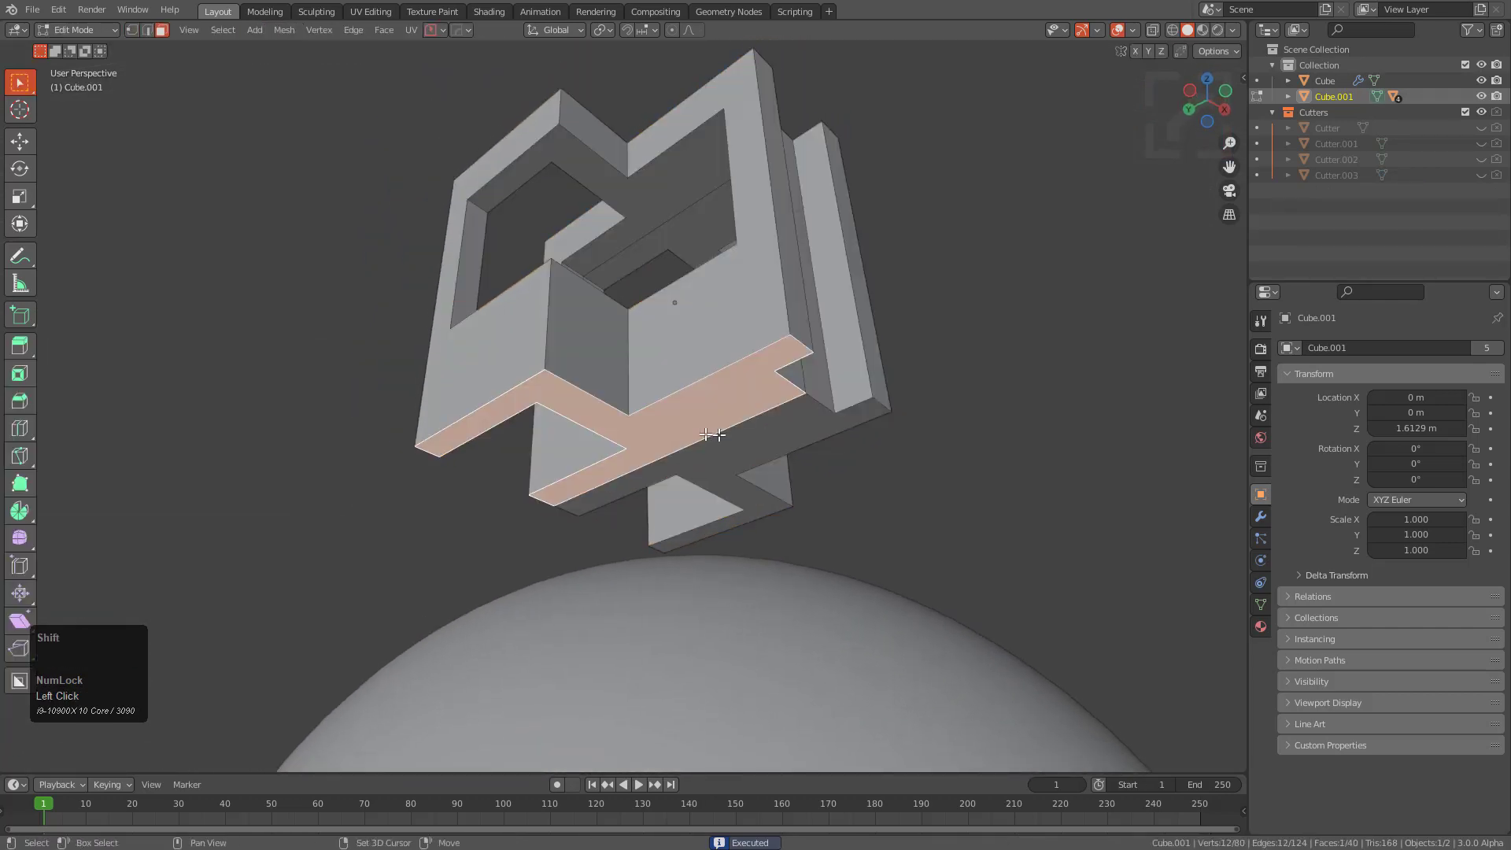
pyautogui.keyDown('shift'); pyautogui.click(748, 439); pyautogui.keyUp('shift')
pyautogui.moveTo(747, 439); pyautogui.dragTo(669, 435, button='middle')
# Dice the selected bottom faces from the top view in 2D mode with a 15 by 15 grid
pyautogui.press('KP_7')
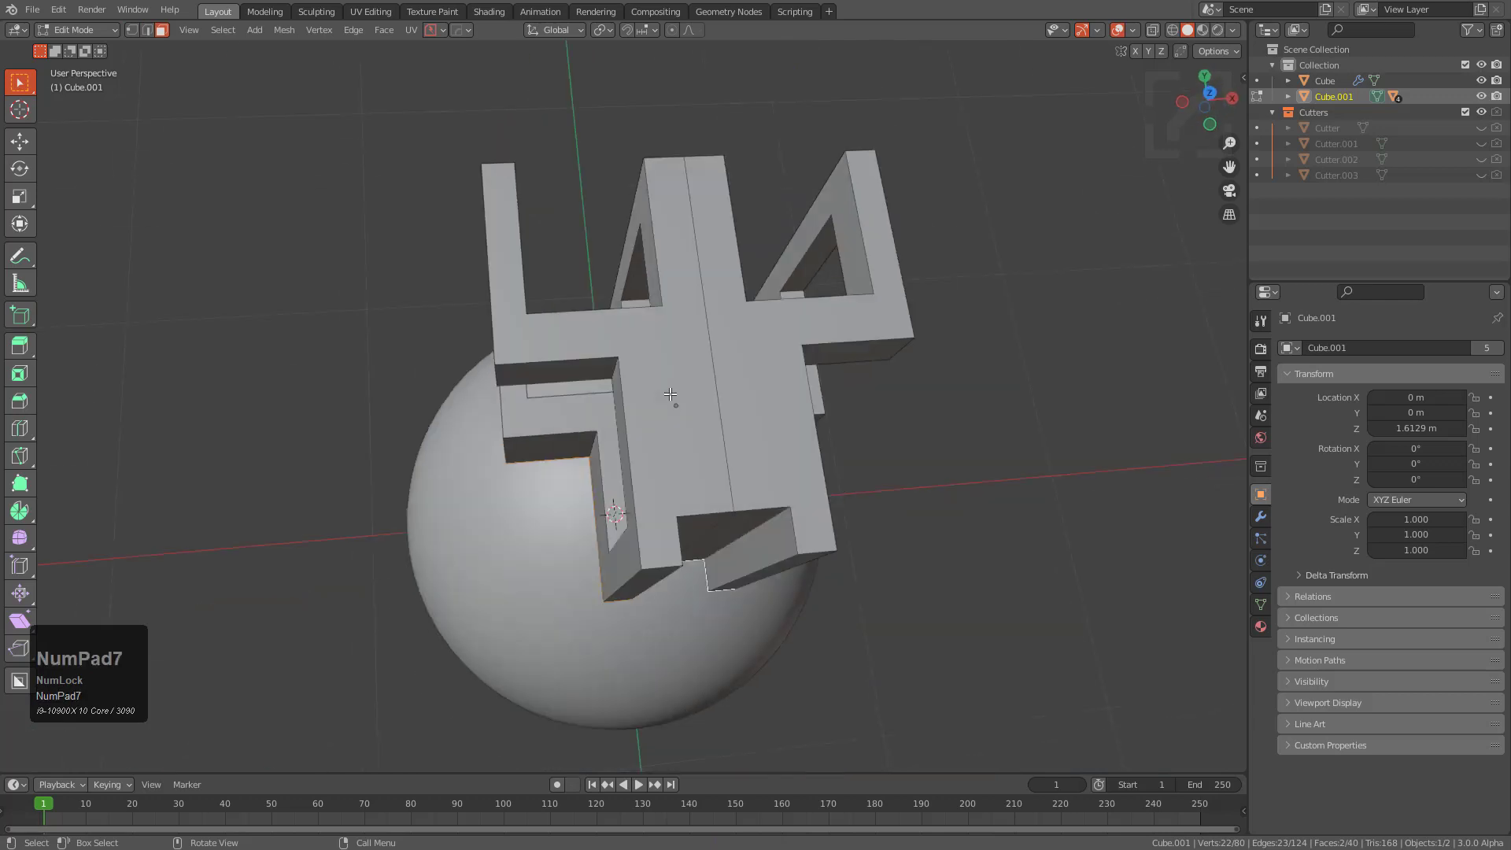
pyautogui.hotkey('alt', 'z')
pyautogui.press('q')
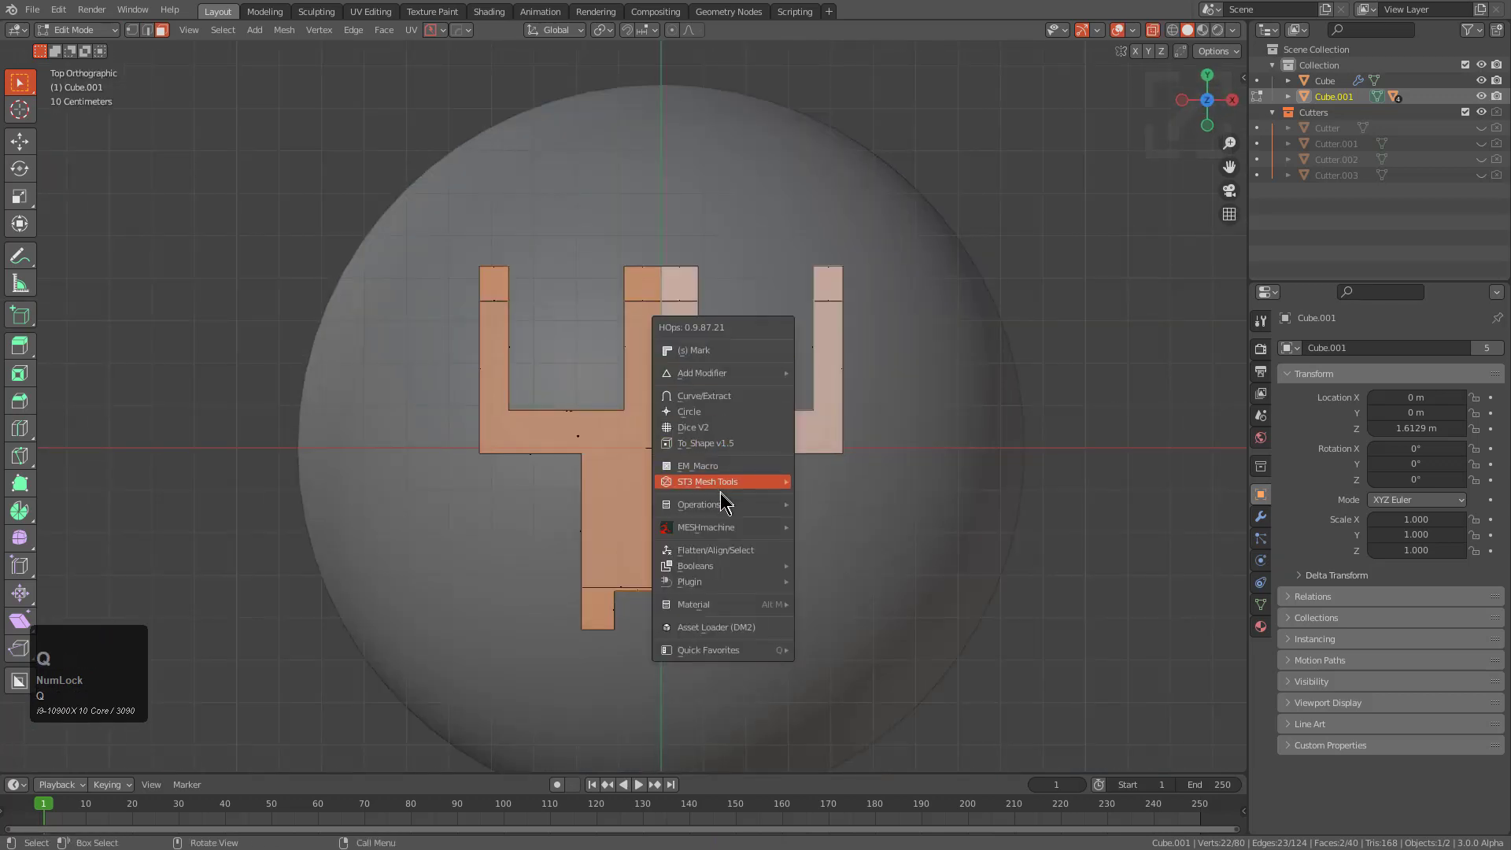
pyautogui.click(712, 426)
pyautogui.press('v')
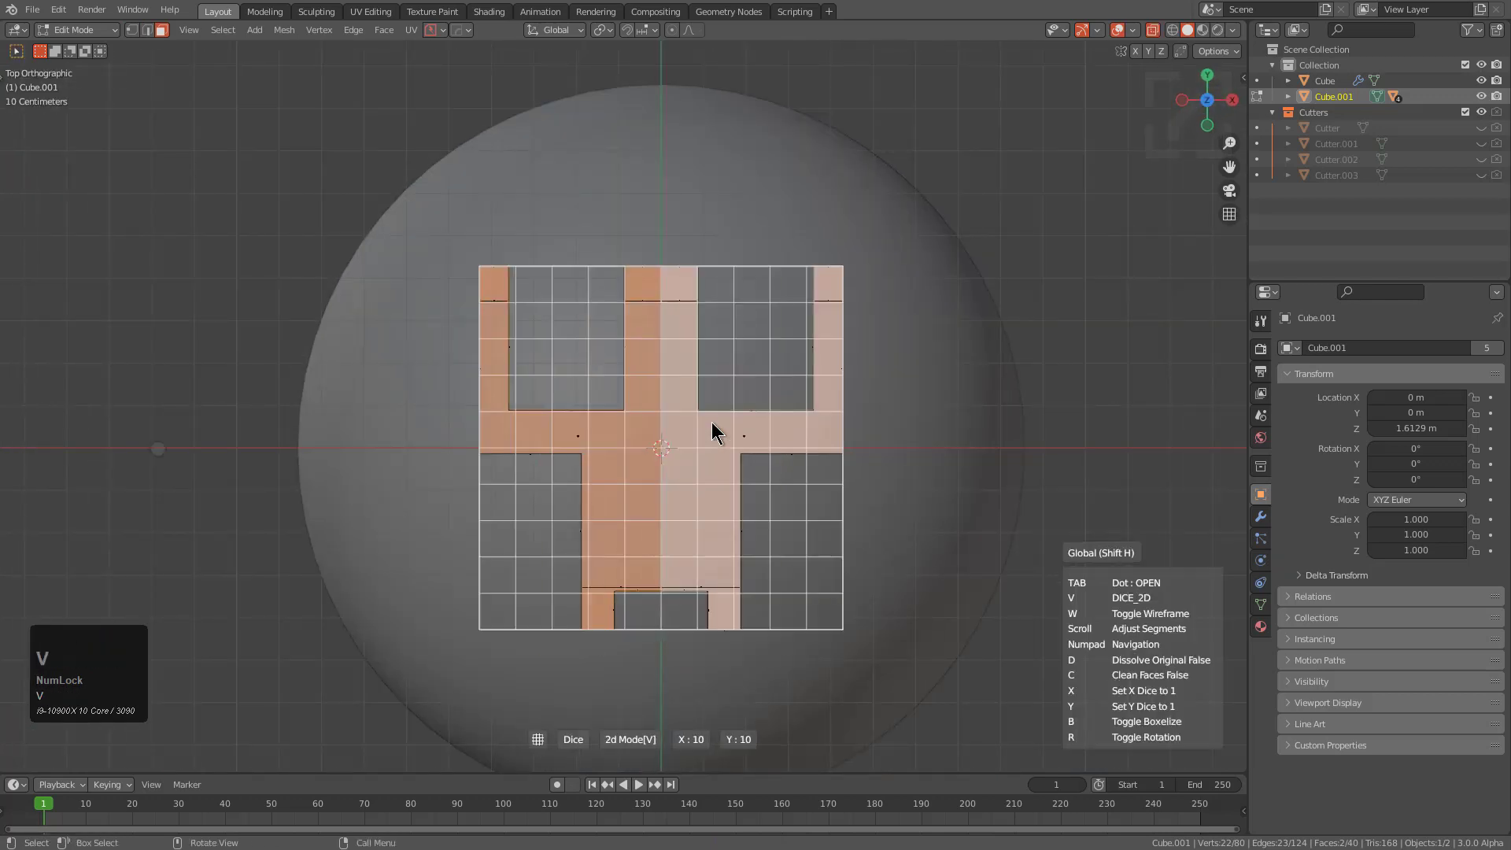
pyautogui.scroll(5, 713, 426)
pyautogui.click(712, 422)
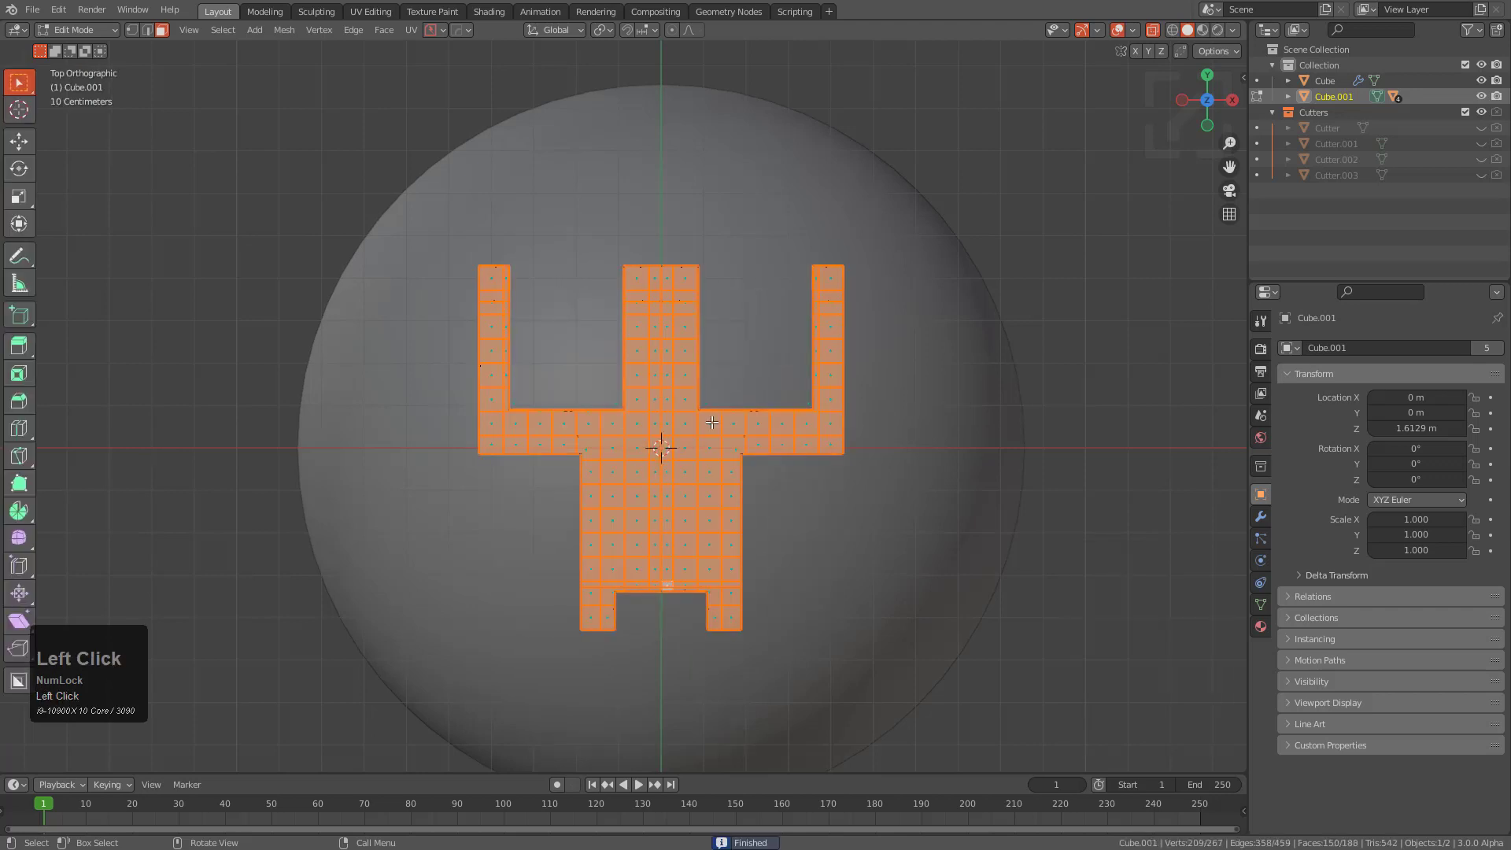
# Return to Object Mode, add the sphere to the selection as the target, and run Conform Object on the block
pyautogui.moveTo(711, 422); pyautogui.dragTo(735, 371, button='middle')
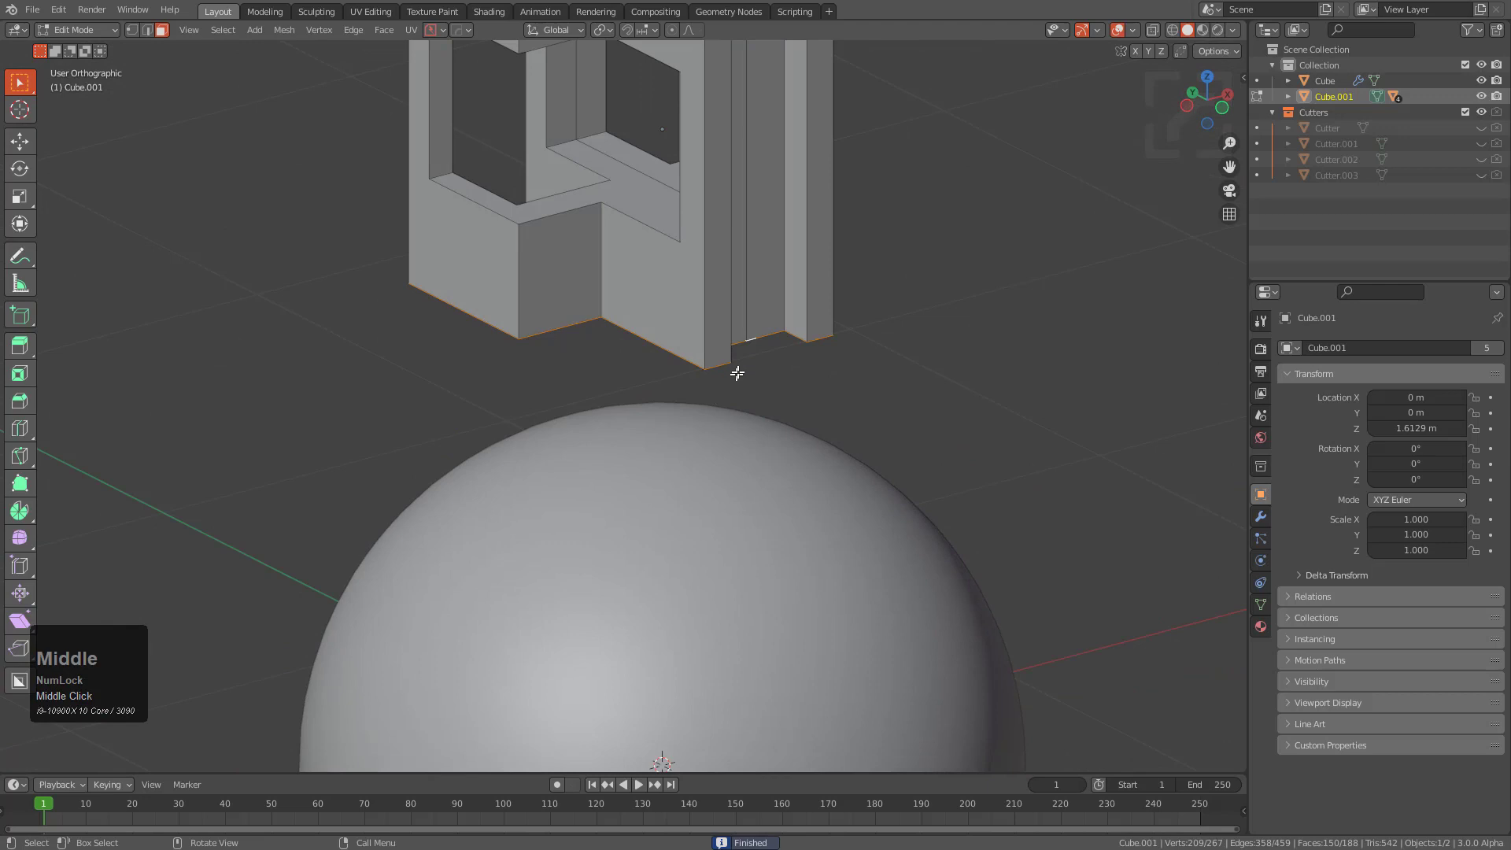
pyautogui.press('Tab')
pyautogui.keyDown('shift'); pyautogui.click(728, 464); pyautogui.keyUp('shift')
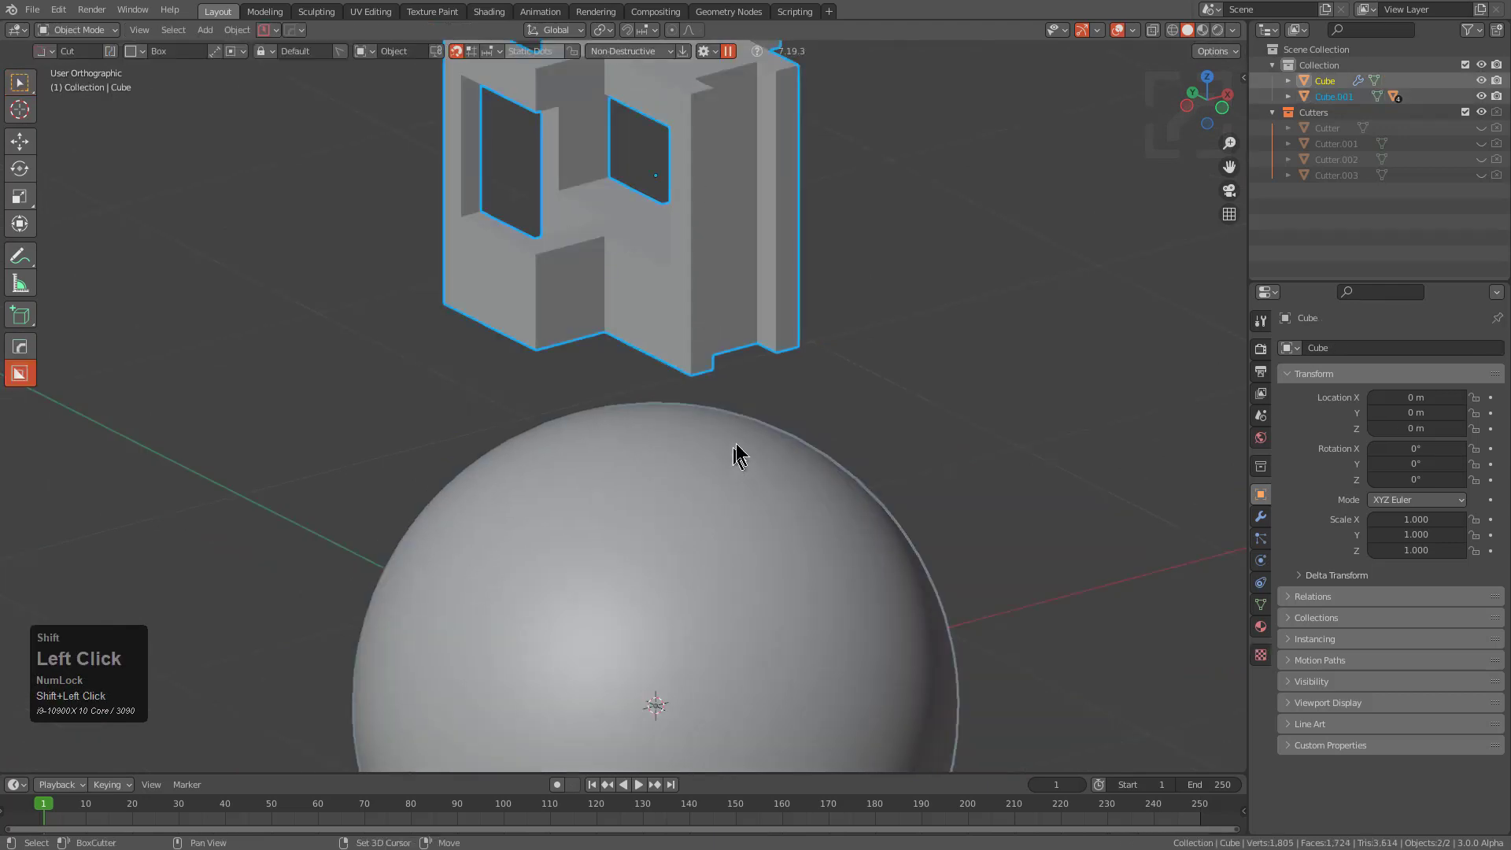
pyautogui.press('q')
pyautogui.moveTo(726, 534)
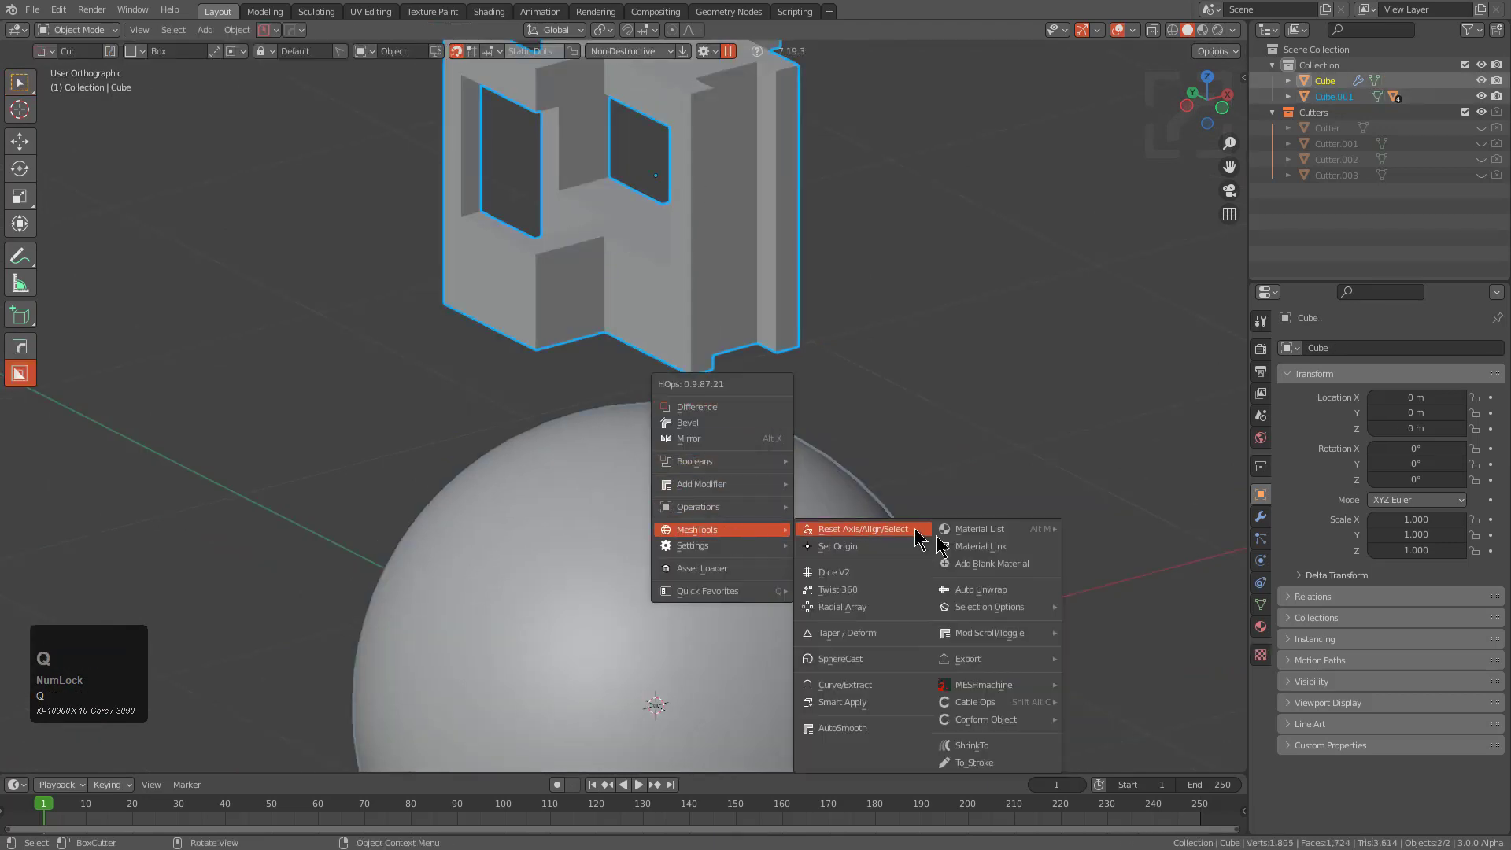
pyautogui.scroll(-1, 1024, 669)
pyautogui.moveTo(1026, 727)
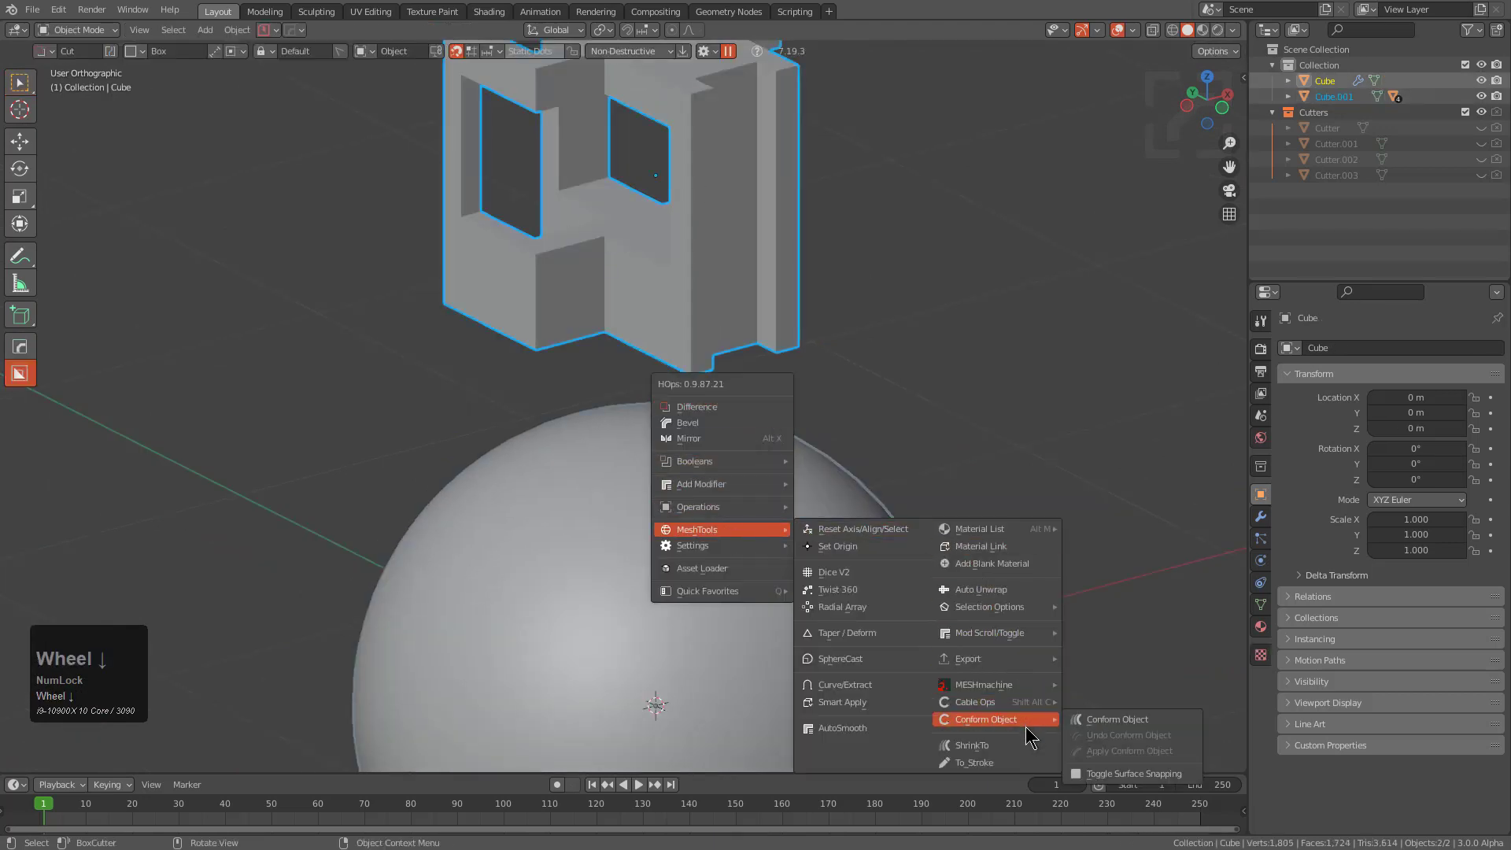
pyautogui.click(1075, 721)
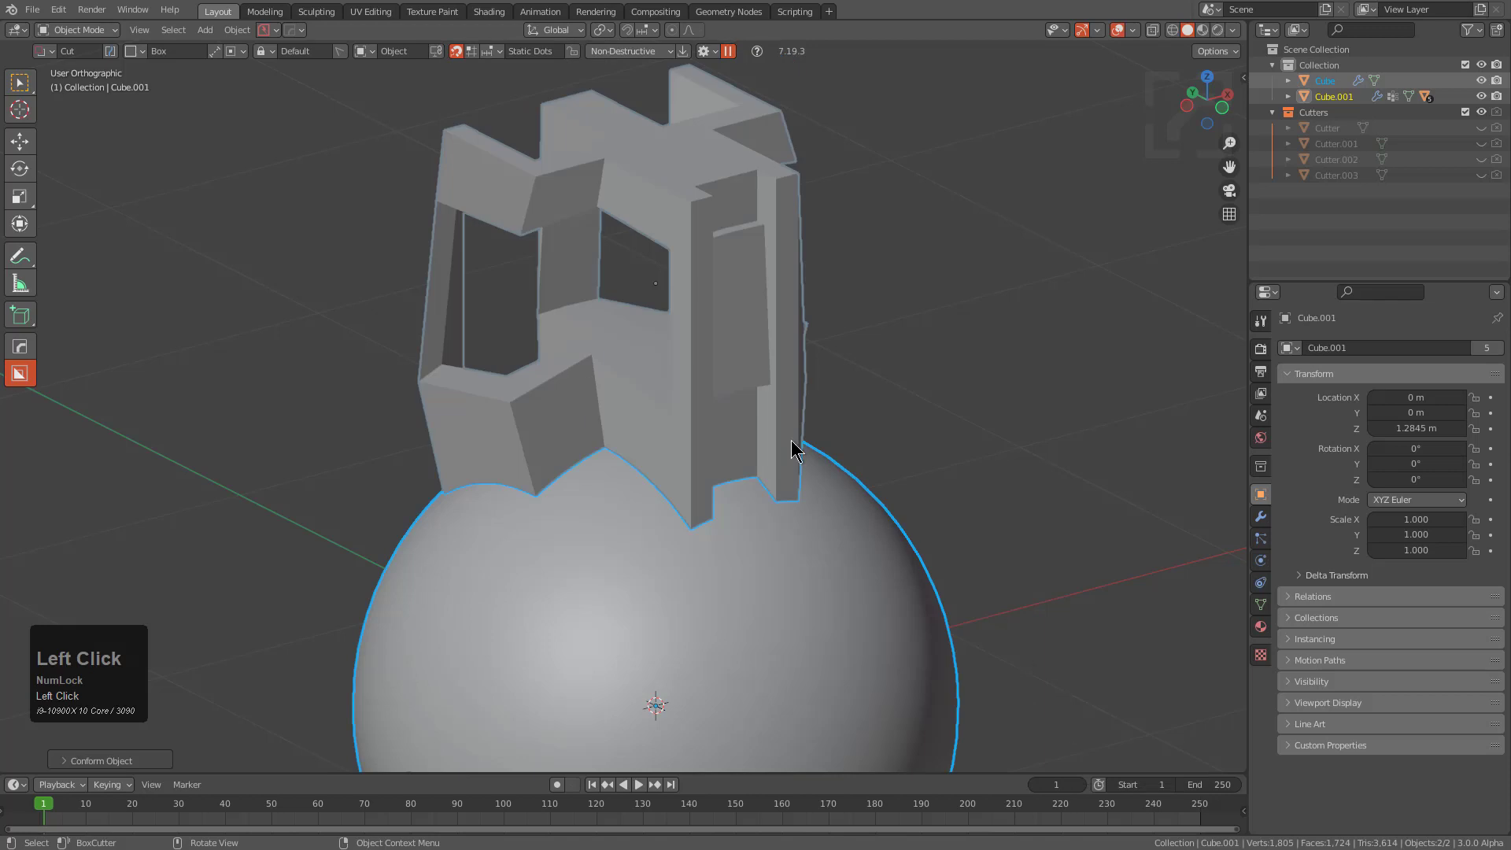
pyautogui.press('F9')
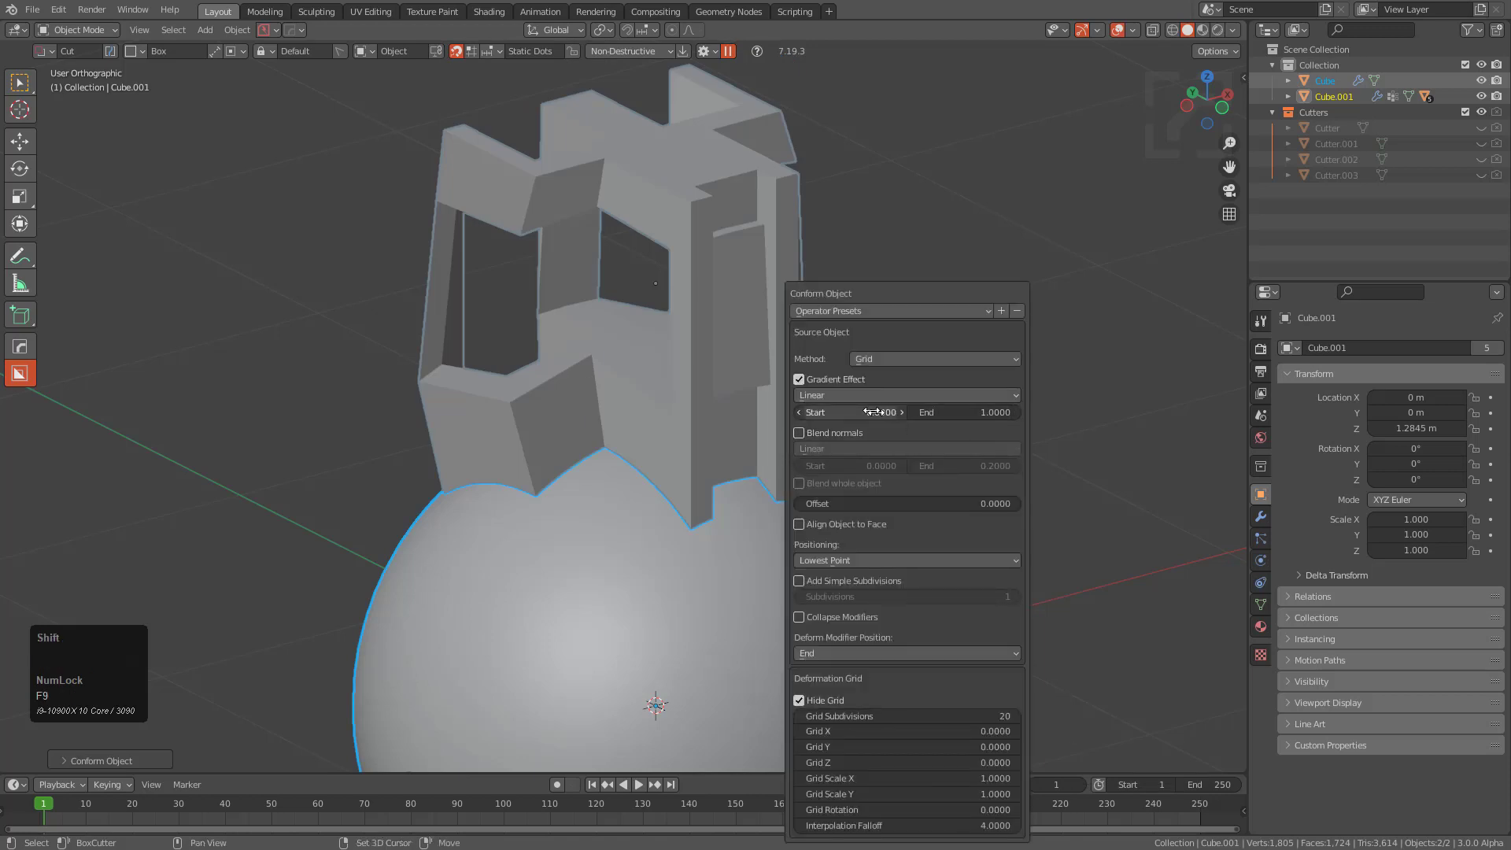
pyautogui.keyDown('shift'); pyautogui.moveTo(974, 418); pyautogui.dragTo(866, 418); pyautogui.keyUp('shift')
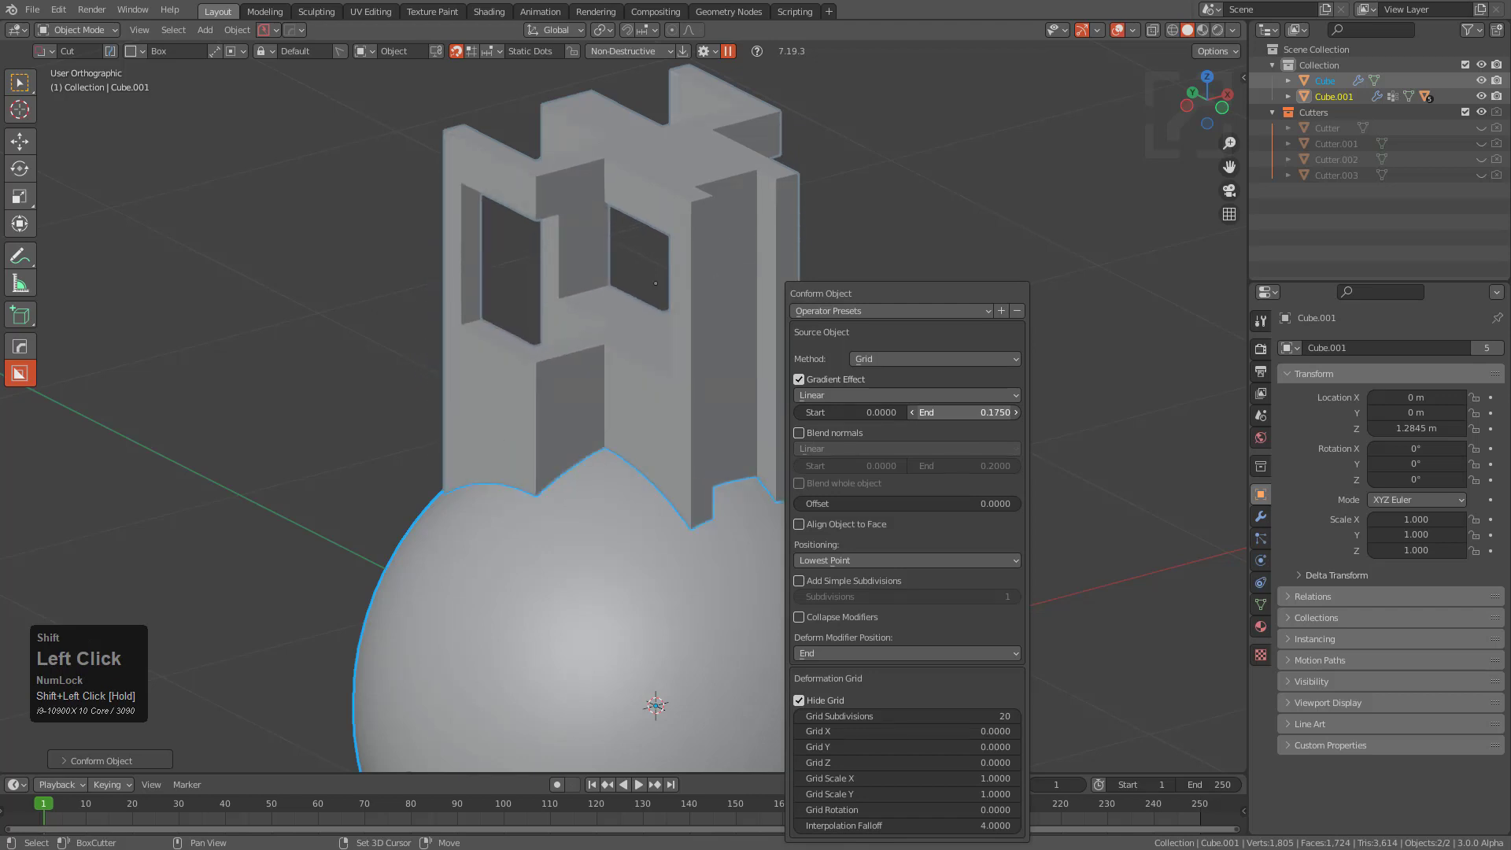
pyautogui.rightClick(918, 381)
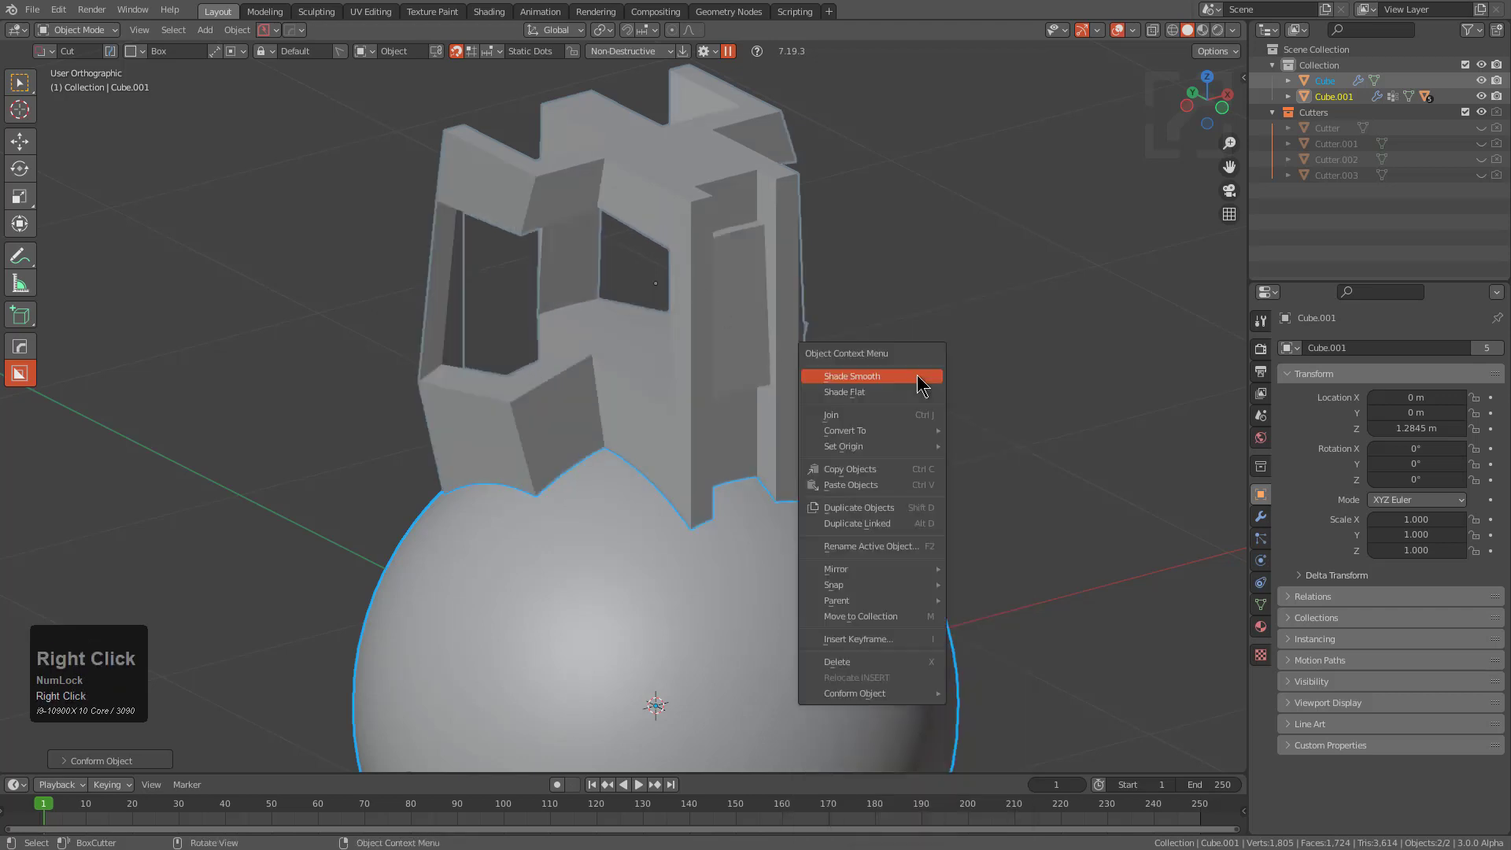
# Lower the Conform Object gradient end so that only the block's base is deformed
pyautogui.press('F9')
pyautogui.keyDown('shift'); pyautogui.moveTo(1219, 402); pyautogui.dragTo(1150, 403); pyautogui.keyUp('shift')
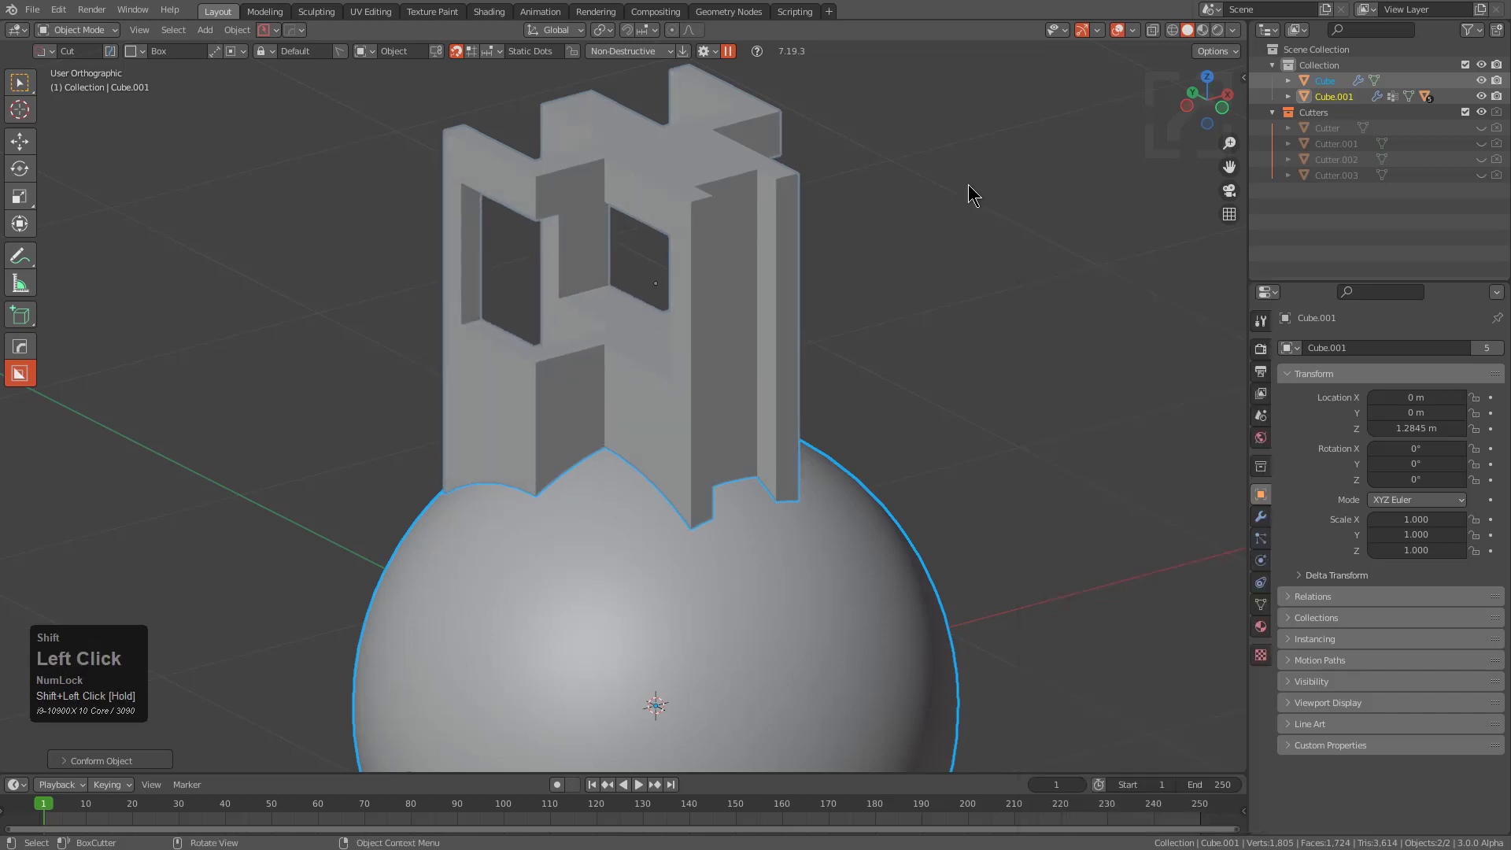
# Select only the block and run Undo Conform Object on it
pyautogui.moveTo(612, 370); pyautogui.dragTo(586, 391, button='middle')
pyautogui.hotkey('alt', 'a')
pyautogui.press('F9')
pyautogui.click(699, 362)
pyautogui.scroll(-2, 661, 442)
pyautogui.keyDown('shift'); pyautogui.moveTo(660, 443); pyautogui.dragTo(677, 354, button='middle'); pyautogui.keyUp('shift')
pyautogui.moveTo(787, 350); pyautogui.dragTo(763, 348, button='middle')
pyautogui.rightClick(775, 348)
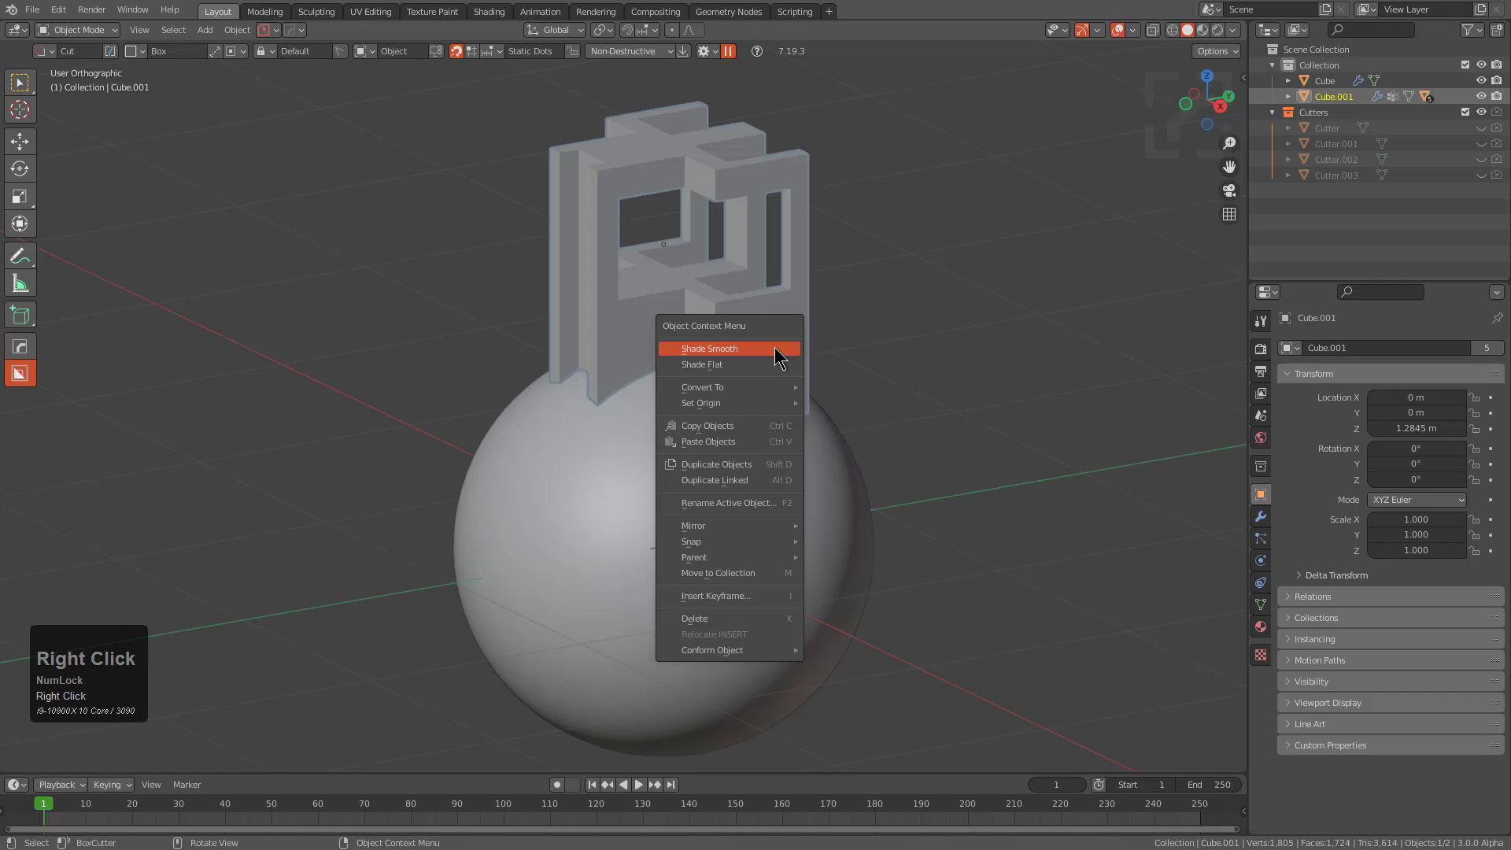
pyautogui.moveTo(768, 652)
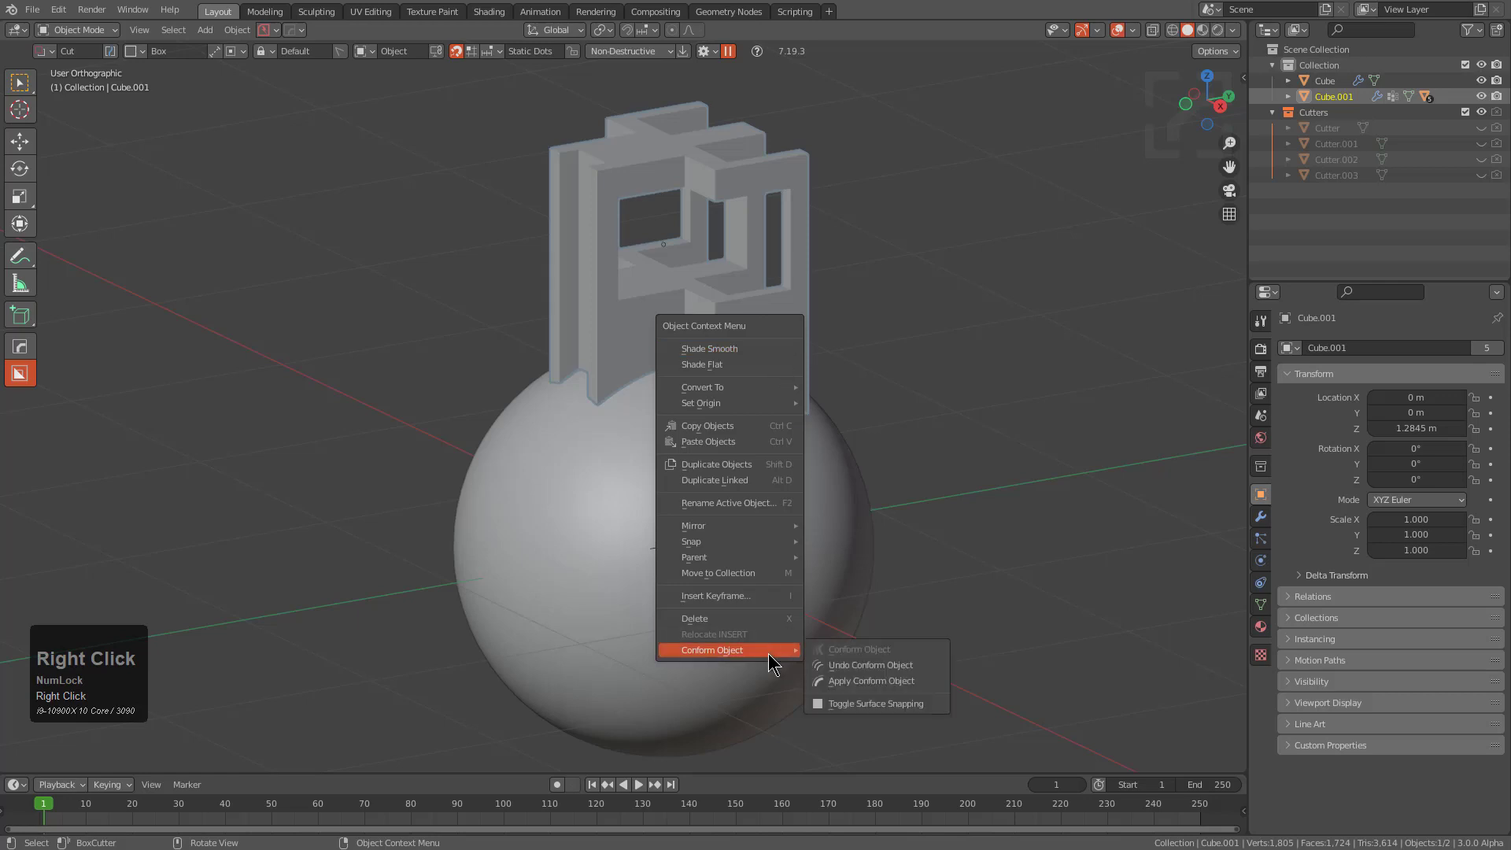
pyautogui.click(892, 666)
# Duplicate the undeformed block and move the copy along Y, clear of the sphere
pyautogui.hotkey('shift', 'd')
pyautogui.rightClick(827, 332)
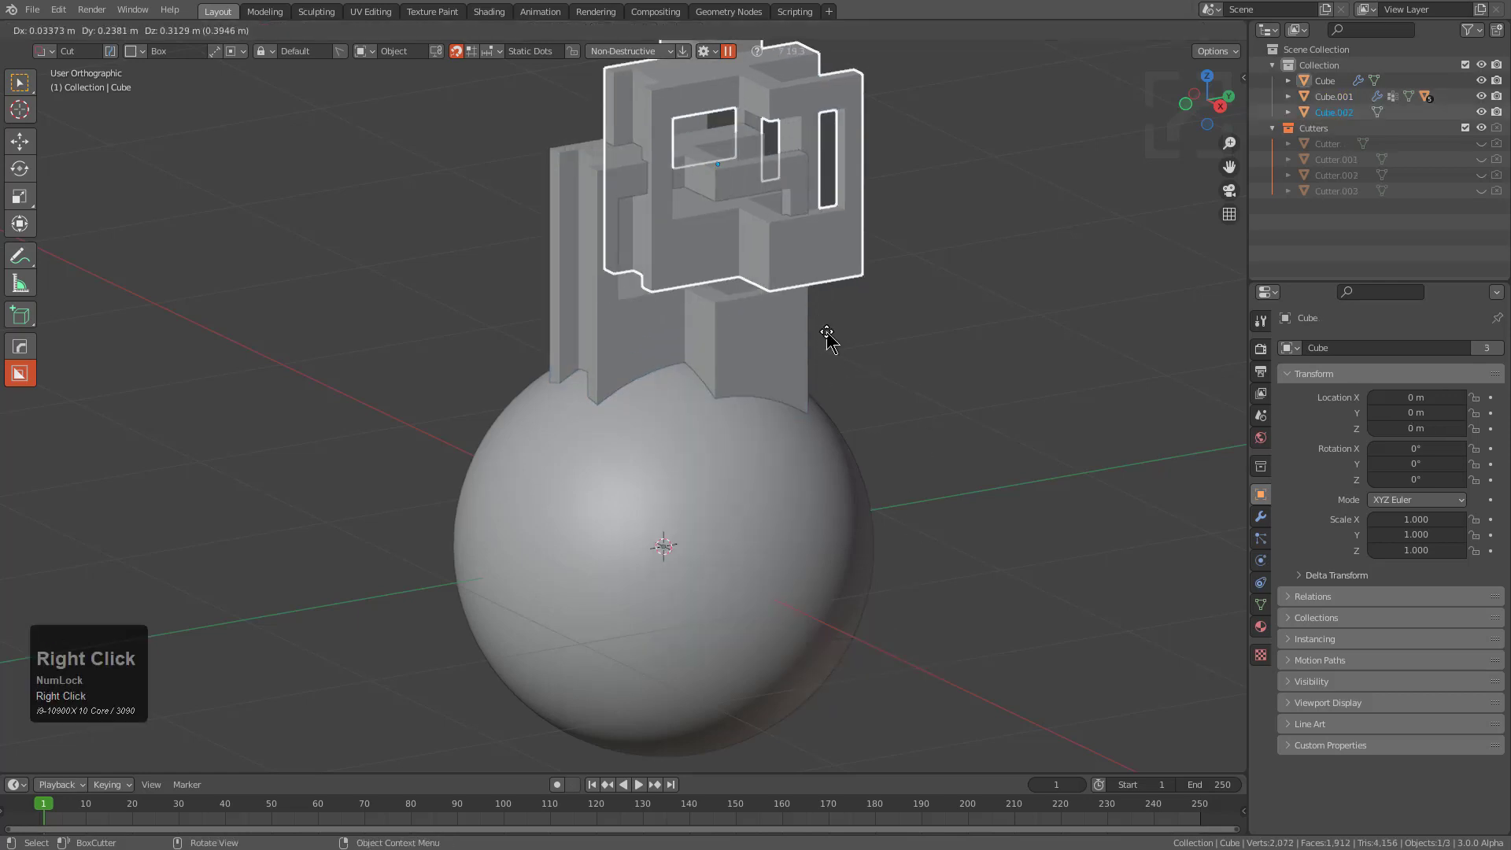
pyautogui.rightClick(822, 351)
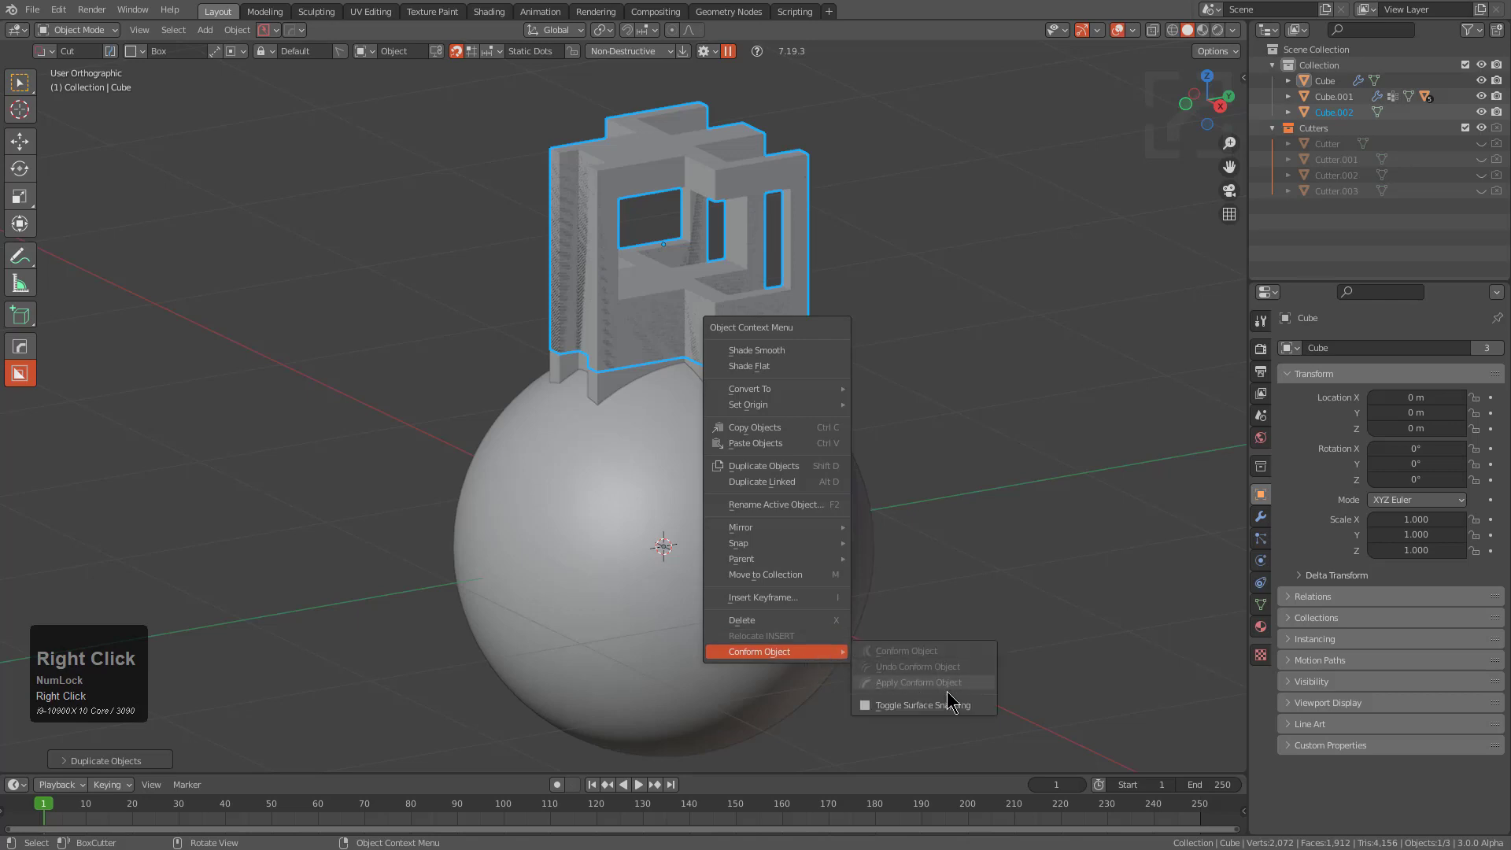
pyautogui.press('g')
pyautogui.press('x')
pyautogui.click(451, 421)
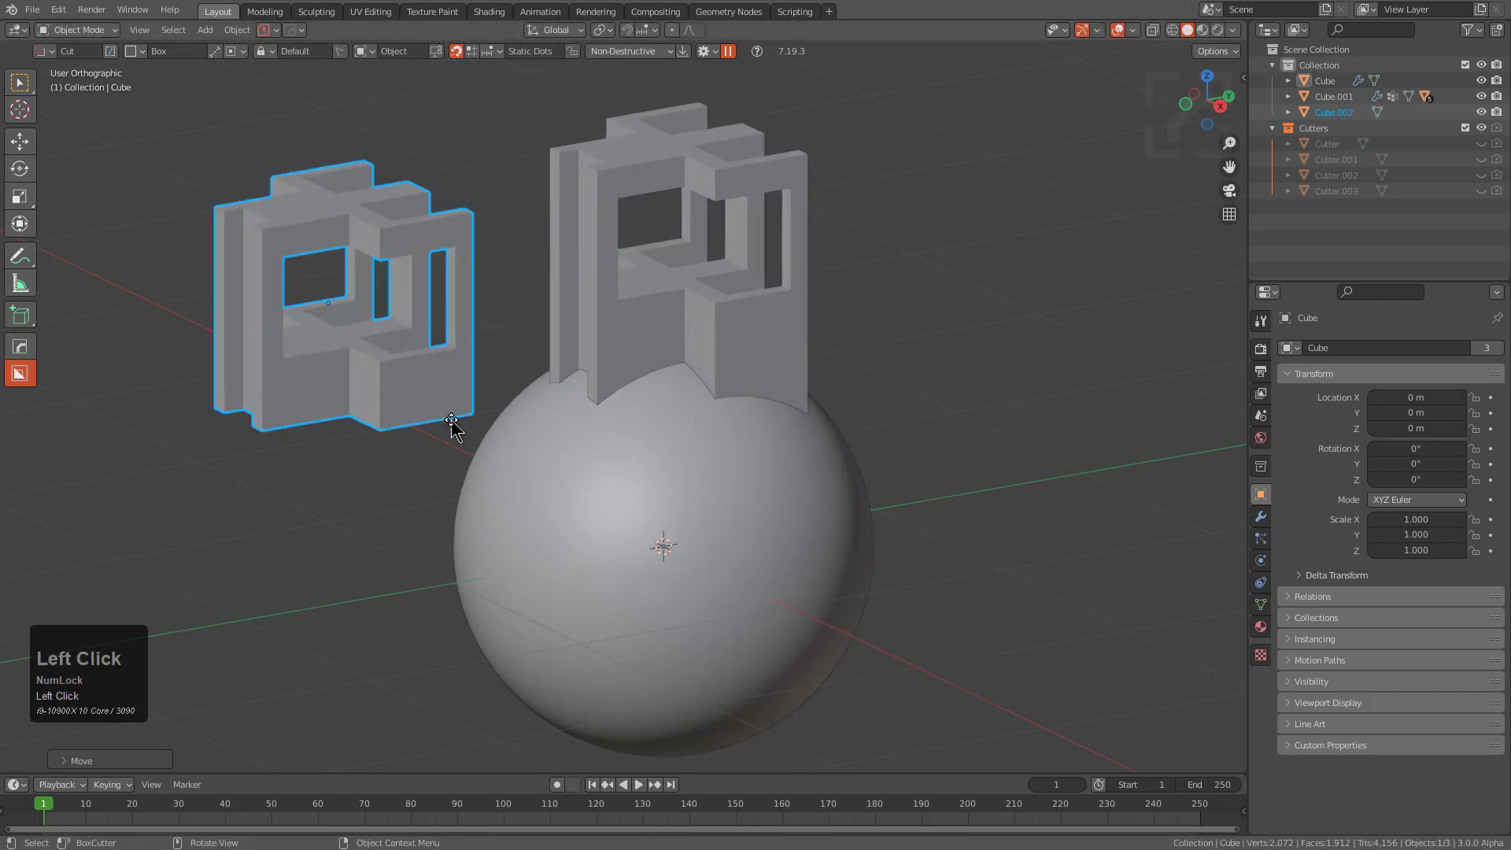
# Rotate the block copy 90 degrees three times in the right side view so its base faces the sphere
pyautogui.press('KP_1')
pyautogui.press('KP_3')
pyautogui.write('r90')
pyautogui.click(449, 416)
pyautogui.hotkey('shift', 'r')
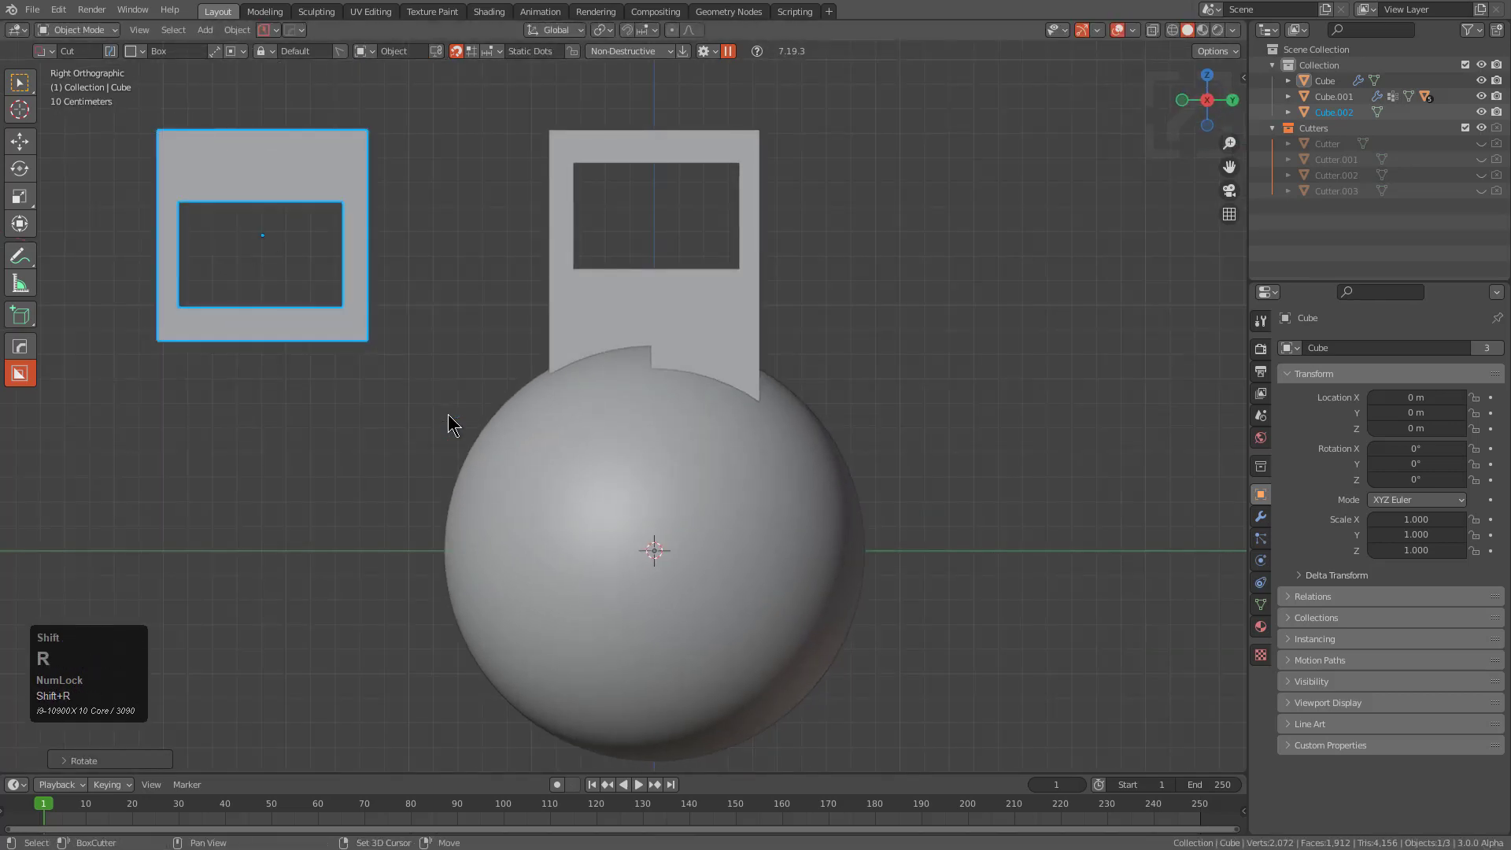
pyautogui.hotkey('shift', 'r')
# Scale the block copy up to about 1.577 and place it beside the sphere, level with the sphere's centre
pyautogui.press('g')
pyautogui.click(443, 531)
pyautogui.press('s')
pyautogui.click(550, 537)
pyautogui.press('g')
pyautogui.click(510, 584)
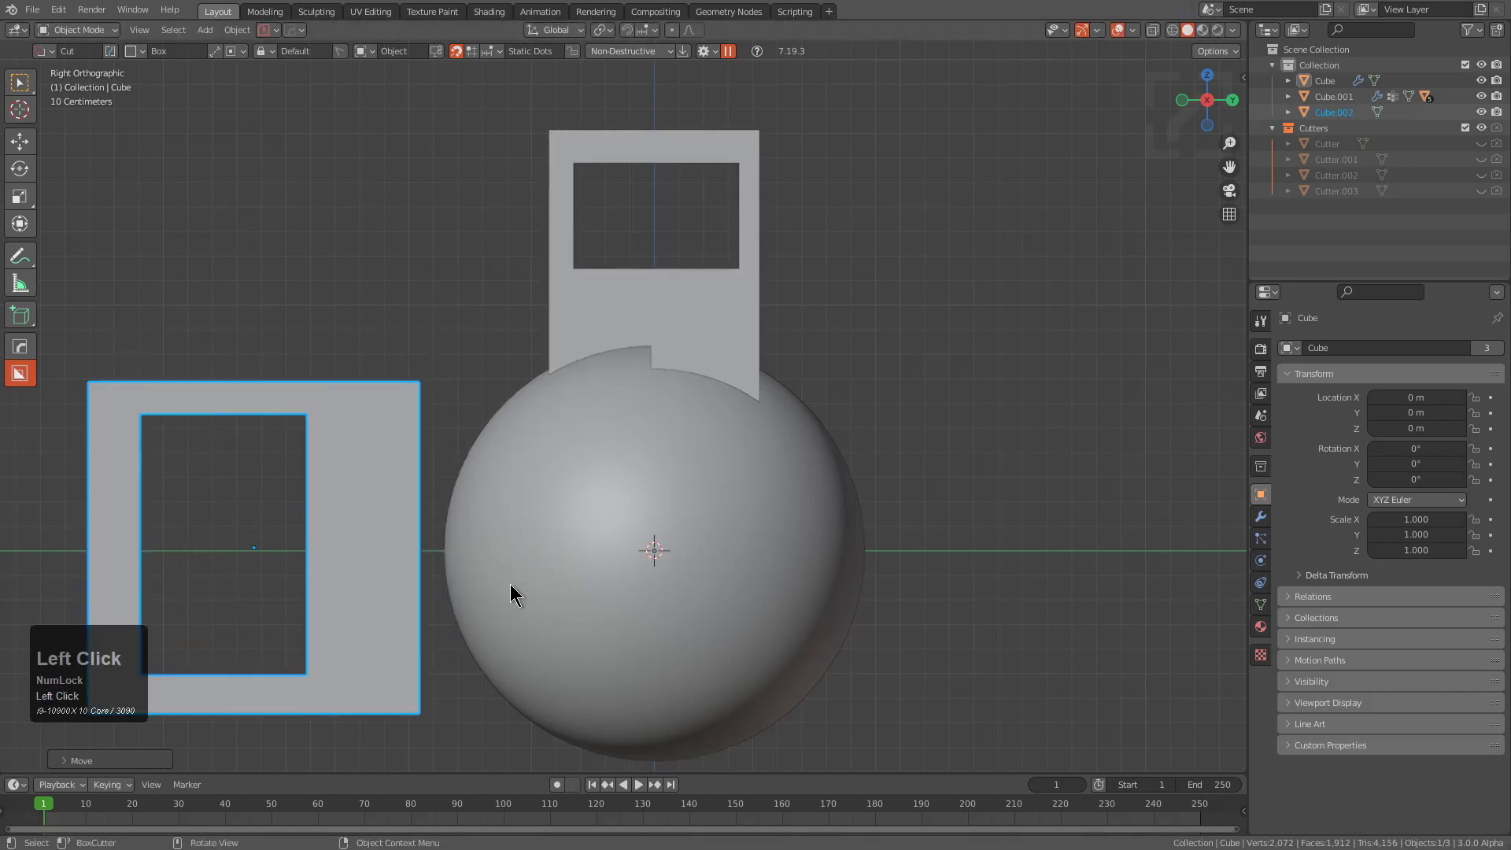
# Add the sphere to the selection as the target and run Conform Object on the block copy
pyautogui.keyDown('shift'); pyautogui.moveTo(526, 567); pyautogui.dragTo(633, 493, button='middle'); pyautogui.keyUp('shift')
pyautogui.click(624, 405)
pyautogui.moveTo(624, 405); pyautogui.dragTo(712, 422, button='middle')
pyautogui.rightClick(708, 535)
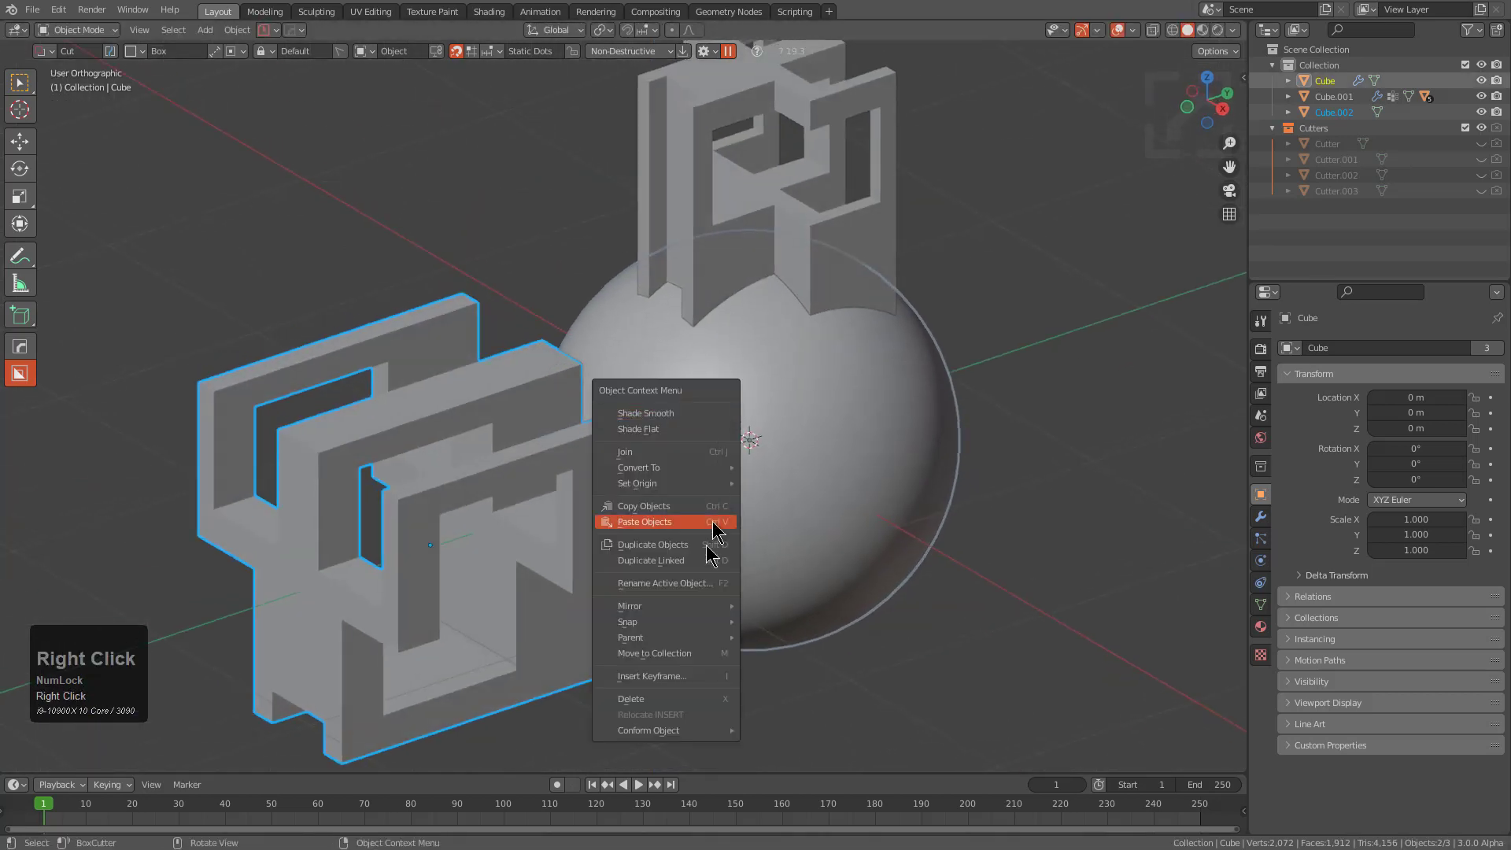
pyautogui.moveTo(701, 730)
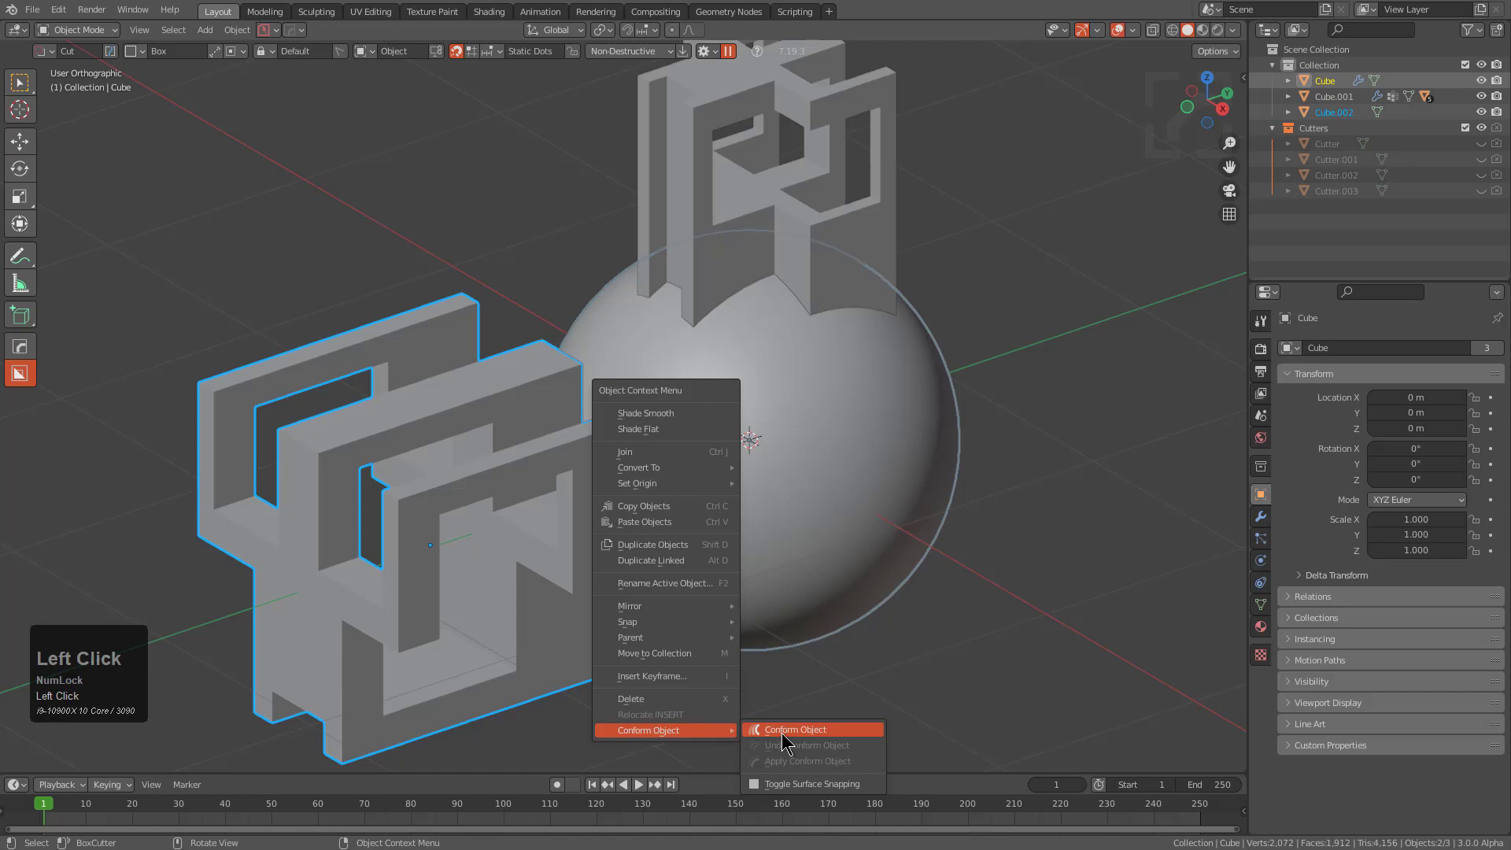
pyautogui.click(781, 733)
# Set the Conform Object gradient end to 0.2350 and turn off Hide Grid to show the deformation grid
pyautogui.press('F9')
pyautogui.moveTo(943, 414)
pyautogui.keyDown('shift'); pyautogui.mouseDown()
pyautogui.moveTo(907, 414)
pyautogui.moveTo(980, 412)
pyautogui.moveTo(905, 413)
pyautogui.moveTo(942, 412)
pyautogui.mouseUp(); pyautogui.keyUp('shift')
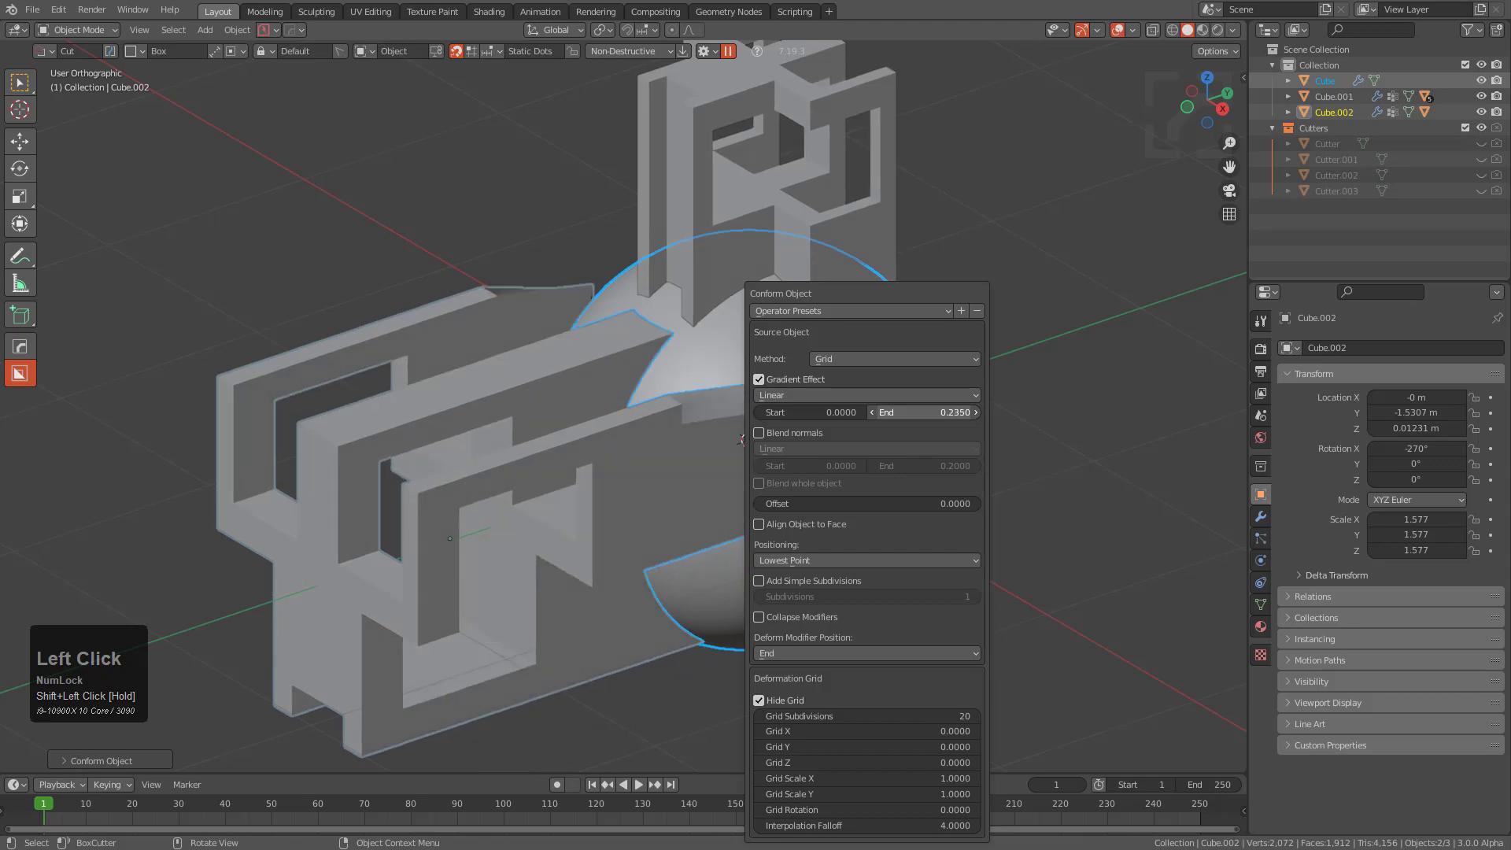
pyautogui.click(783, 702)
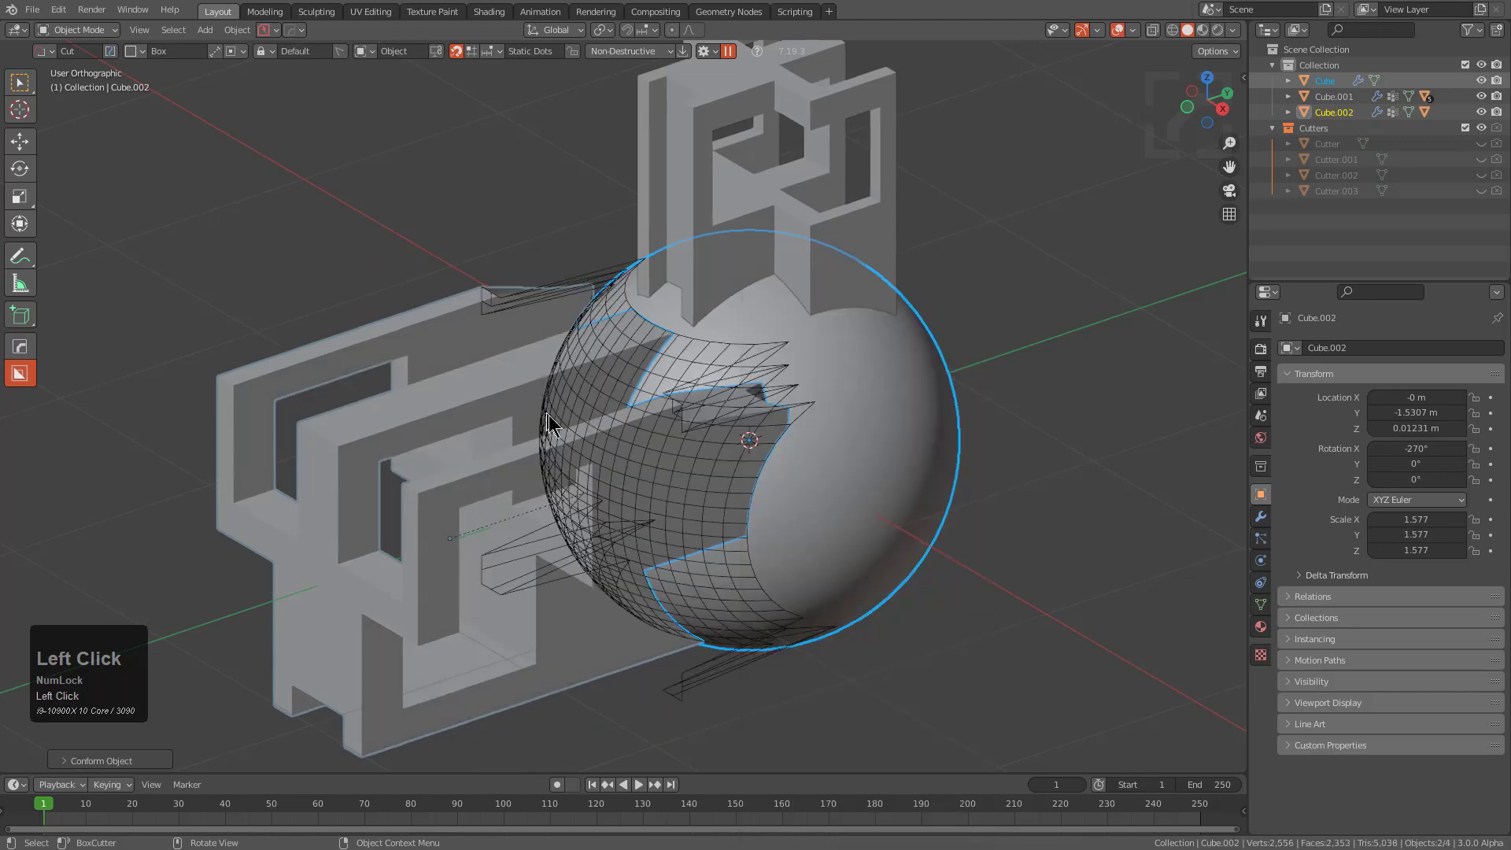
# Turn Hide Grid back on in the Conform Object settings of the block copy
pyautogui.moveTo(551, 418); pyautogui.dragTo(688, 391, button='middle')
pyautogui.scroll(3, 688, 409)
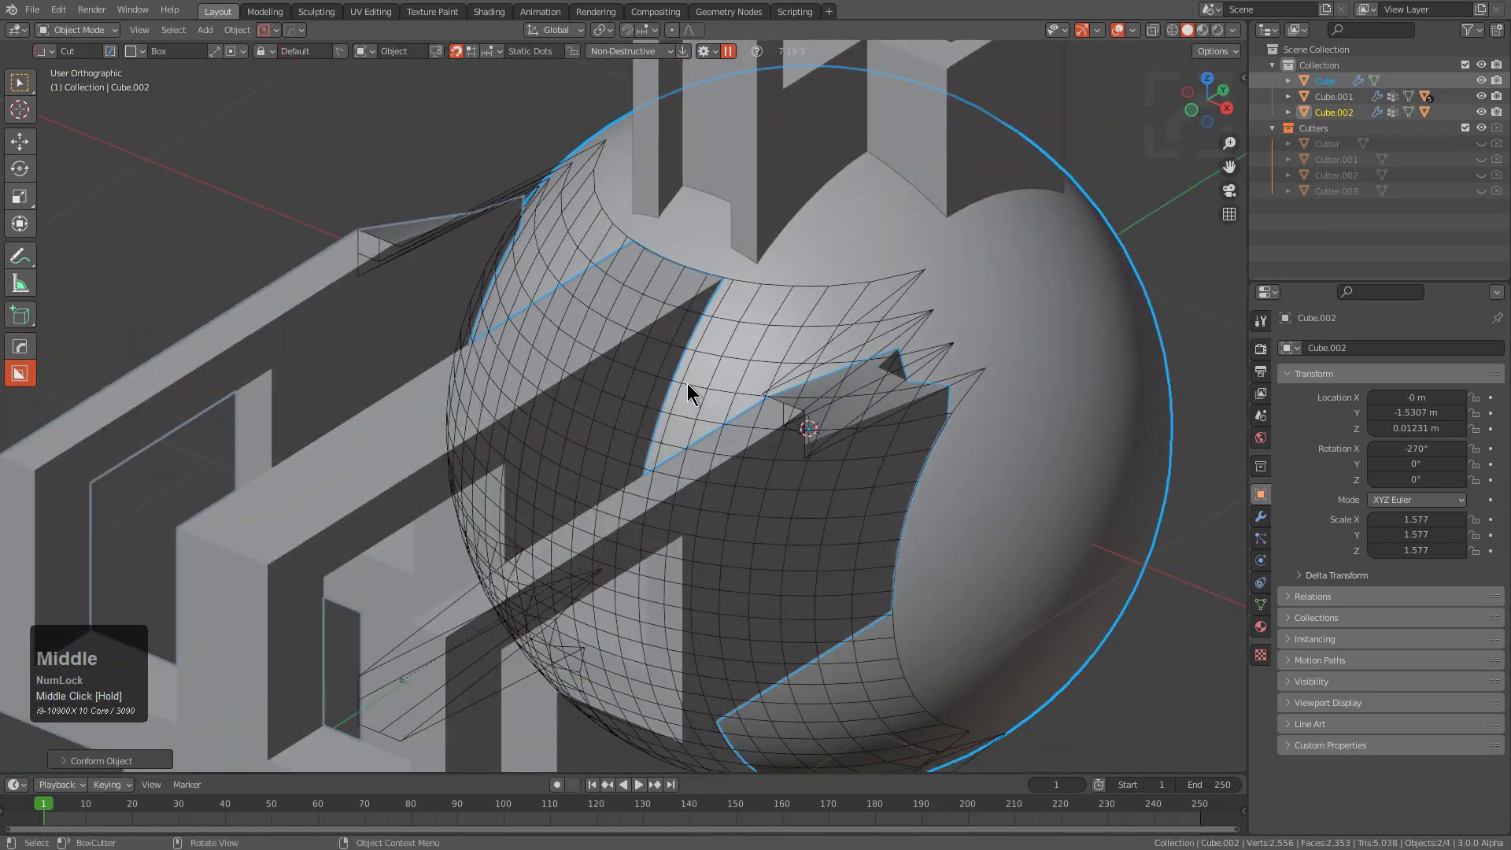
pyautogui.press('F9')
pyautogui.click(718, 702)
pyautogui.click(718, 701)
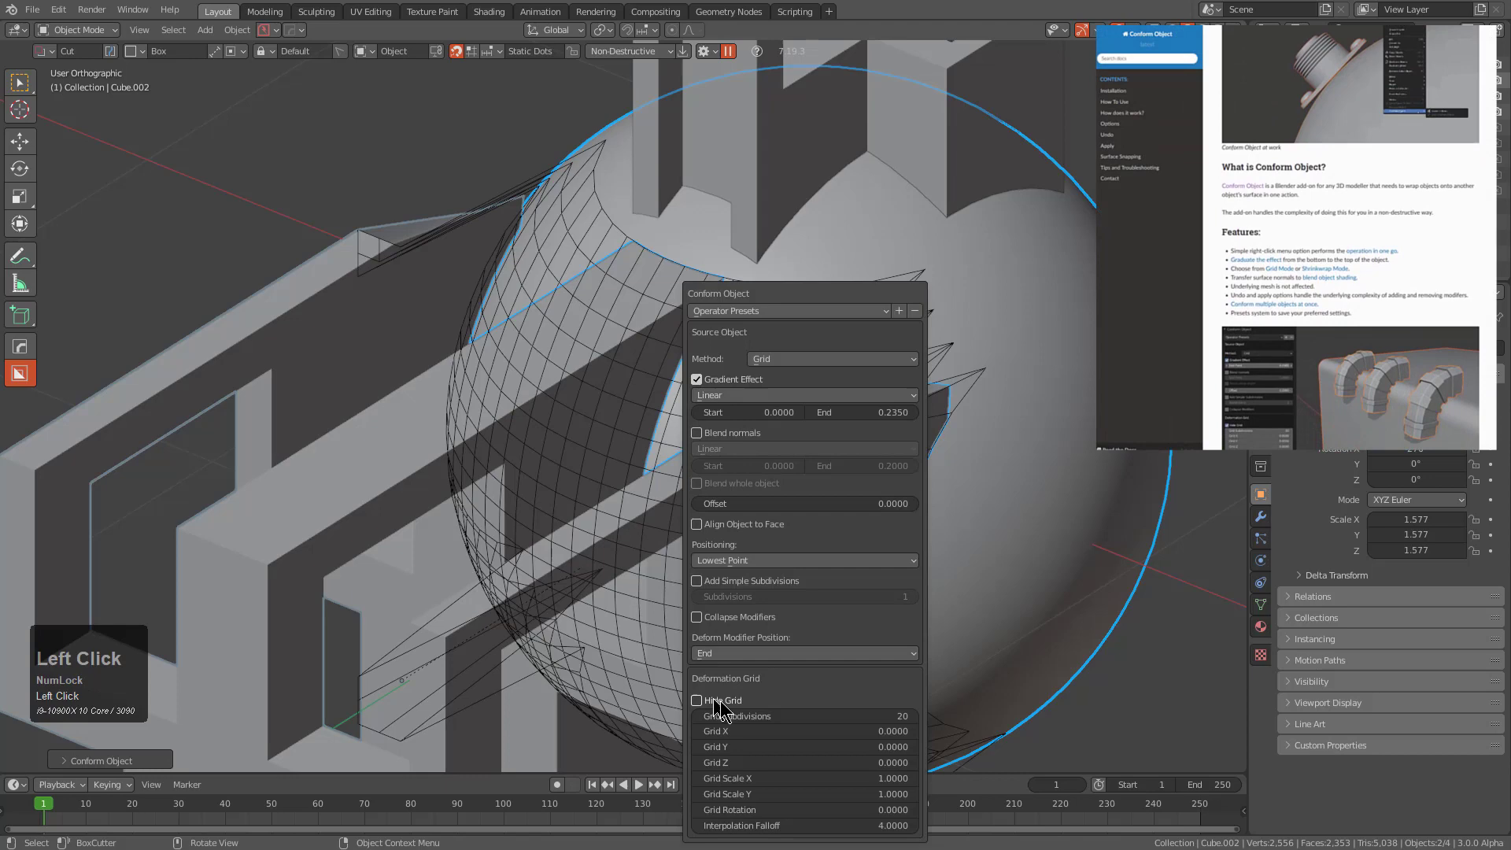
pyautogui.click(718, 702)
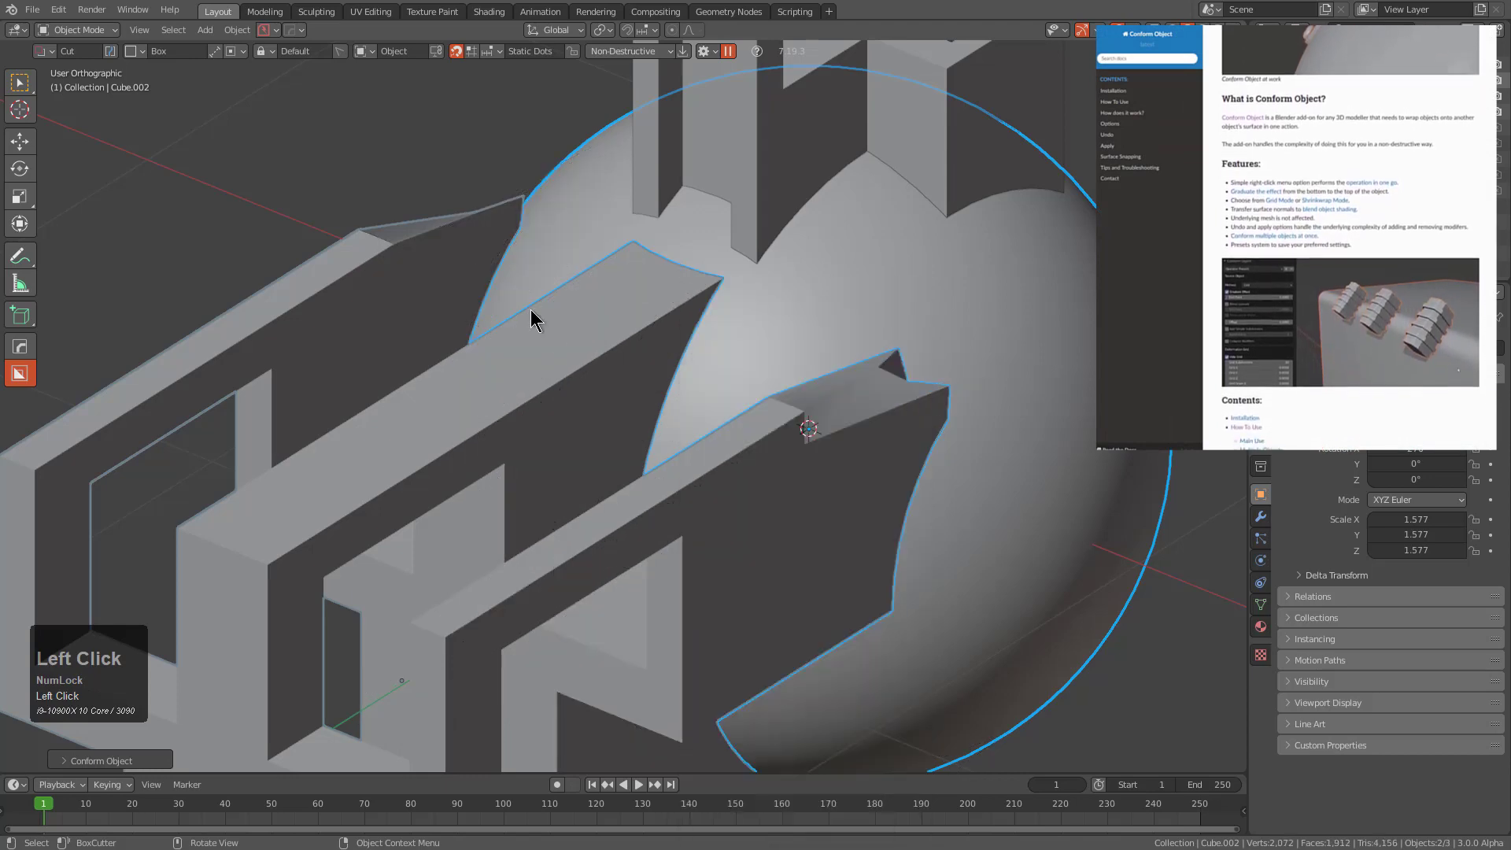
# Undo the Conform Object operation on the block copy and clear the selection
pyautogui.scroll(-2, 659, 428)
pyautogui.moveTo(659, 427); pyautogui.dragTo(731, 443, button='middle')
pyautogui.hotkey('ctrl', 'z')
pyautogui.hotkey('ctrl', 'z')
pyautogui.hotkey('alt', 'a')
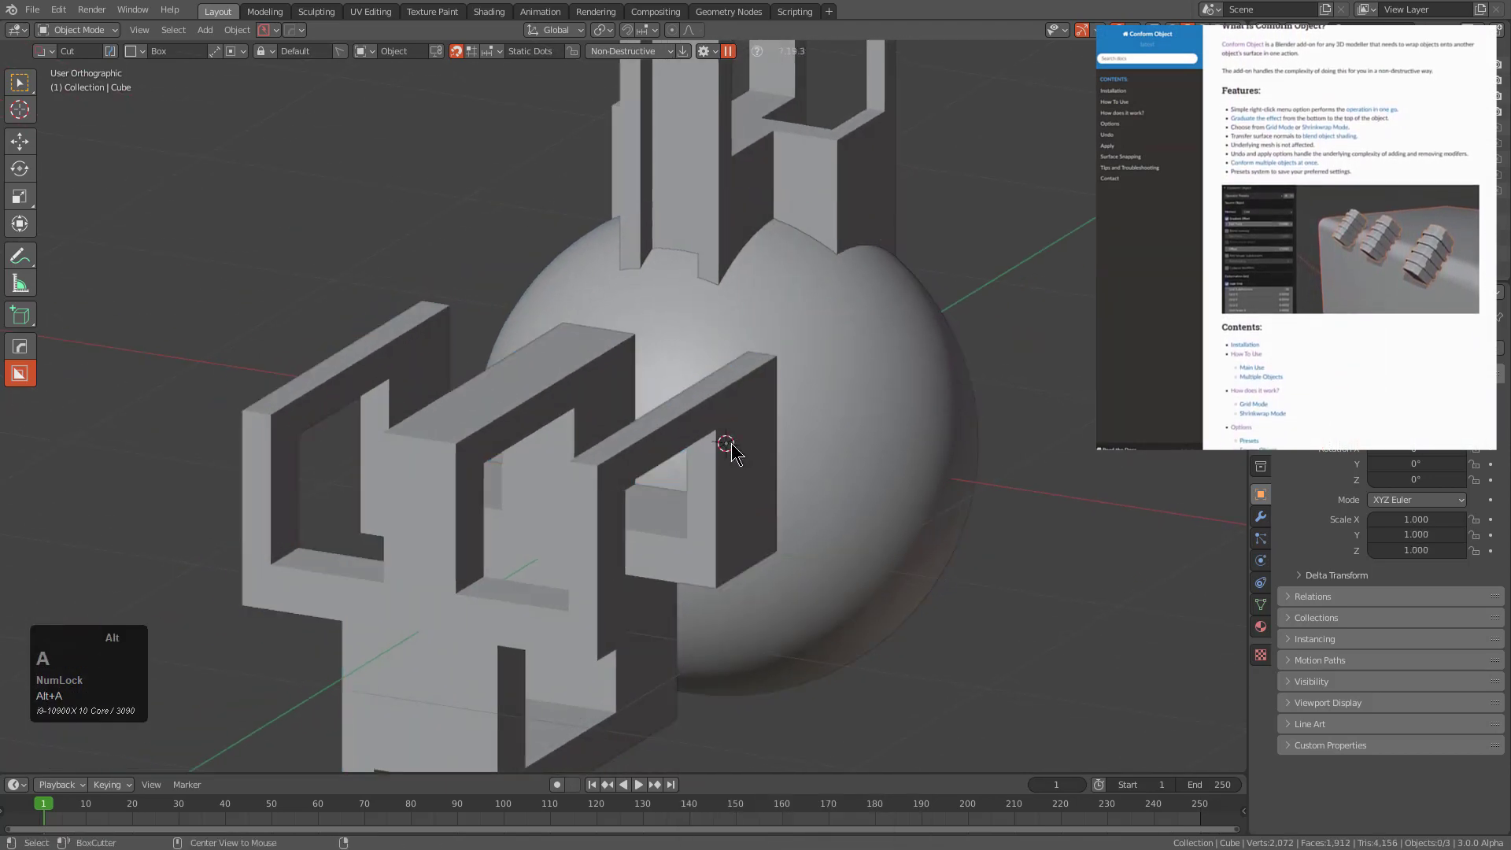
# In the front view, scale the block copy to about 1.283 and move it vertically to about -0.0438 m on Z
pyautogui.press('KP_1')
pyautogui.click(909, 364)
pyautogui.press('s')
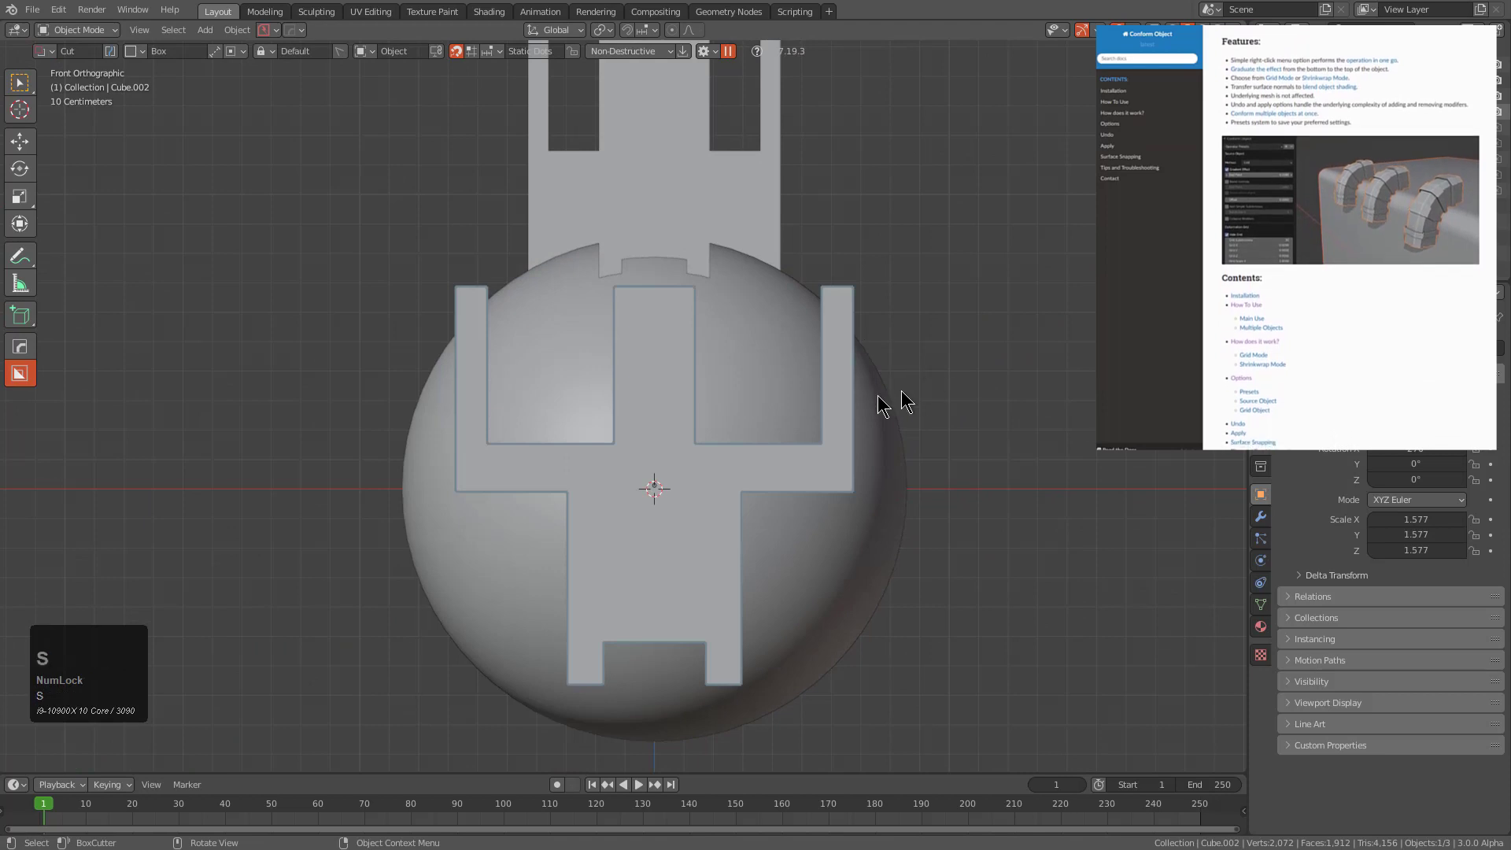
pyautogui.click(859, 398)
pyautogui.press('g')
pyautogui.press('z')
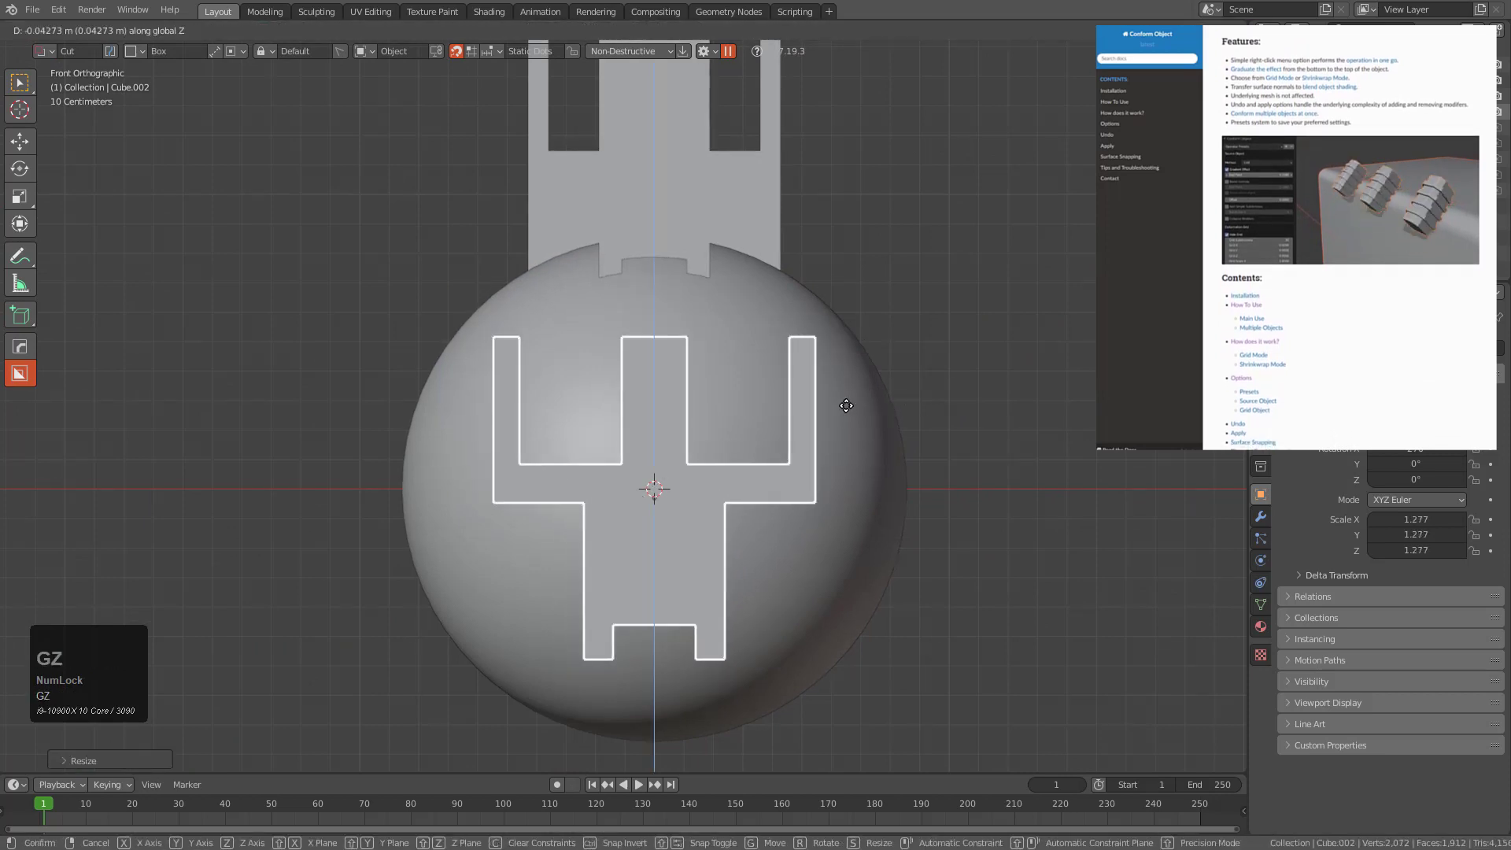
pyautogui.click(848, 409)
pyautogui.press('s')
pyautogui.click(843, 409)
# Select the resized block copy with the sphere as the target, run Conform Object and view the wrap from both sides
pyautogui.hotkey('alt', 'a')
pyautogui.moveTo(843, 409); pyautogui.dragTo(640, 499, button='middle')
pyautogui.click(466, 422)
pyautogui.keyDown('shift'); pyautogui.click(651, 425); pyautogui.keyUp('shift')
pyautogui.moveTo(651, 425); pyautogui.dragTo(722, 409, button='middle')
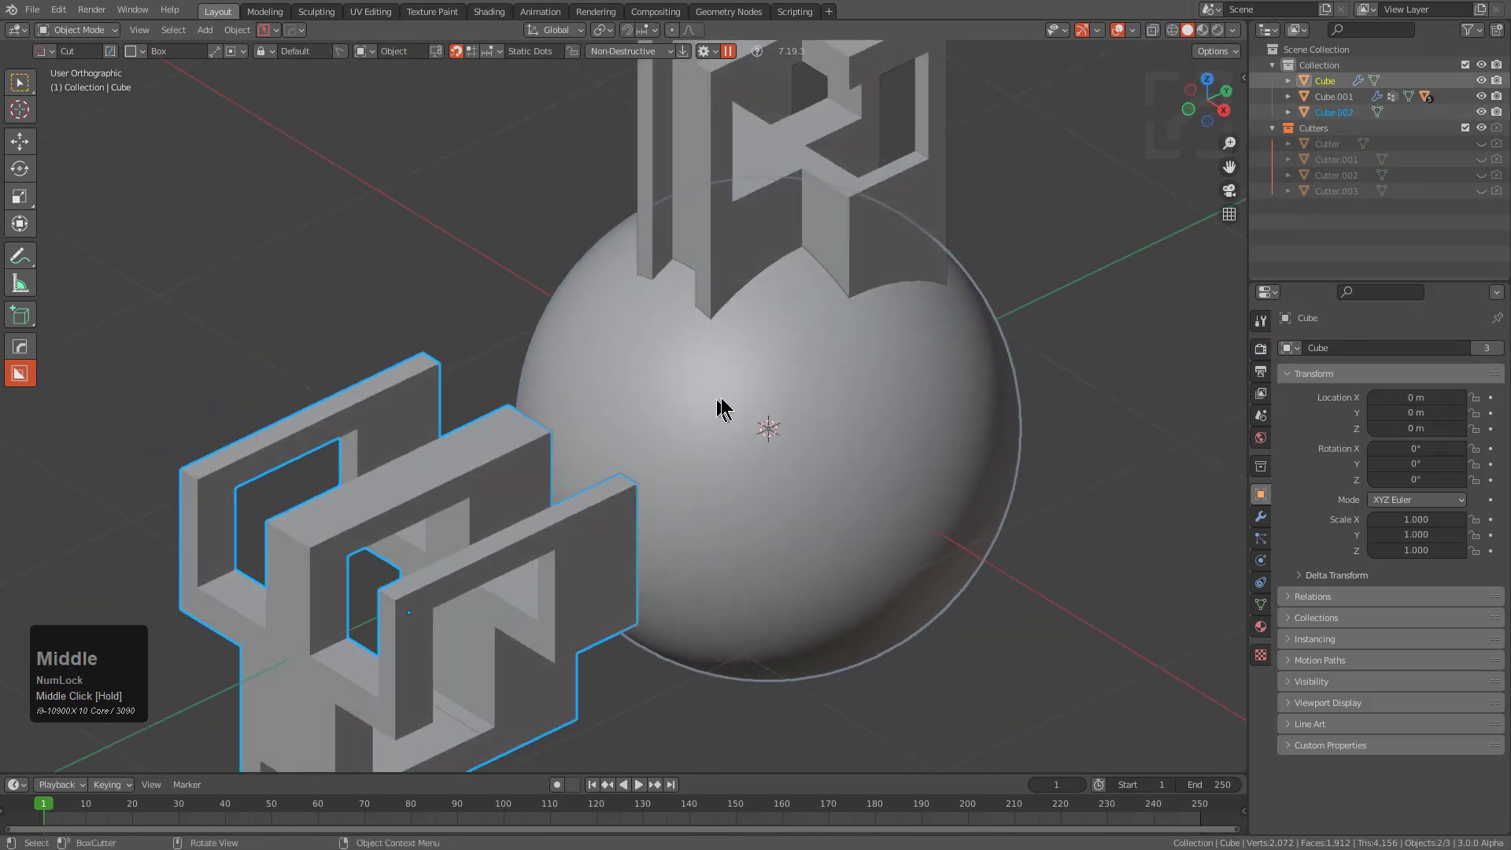
pyautogui.press('q')
pyautogui.moveTo(776, 383)
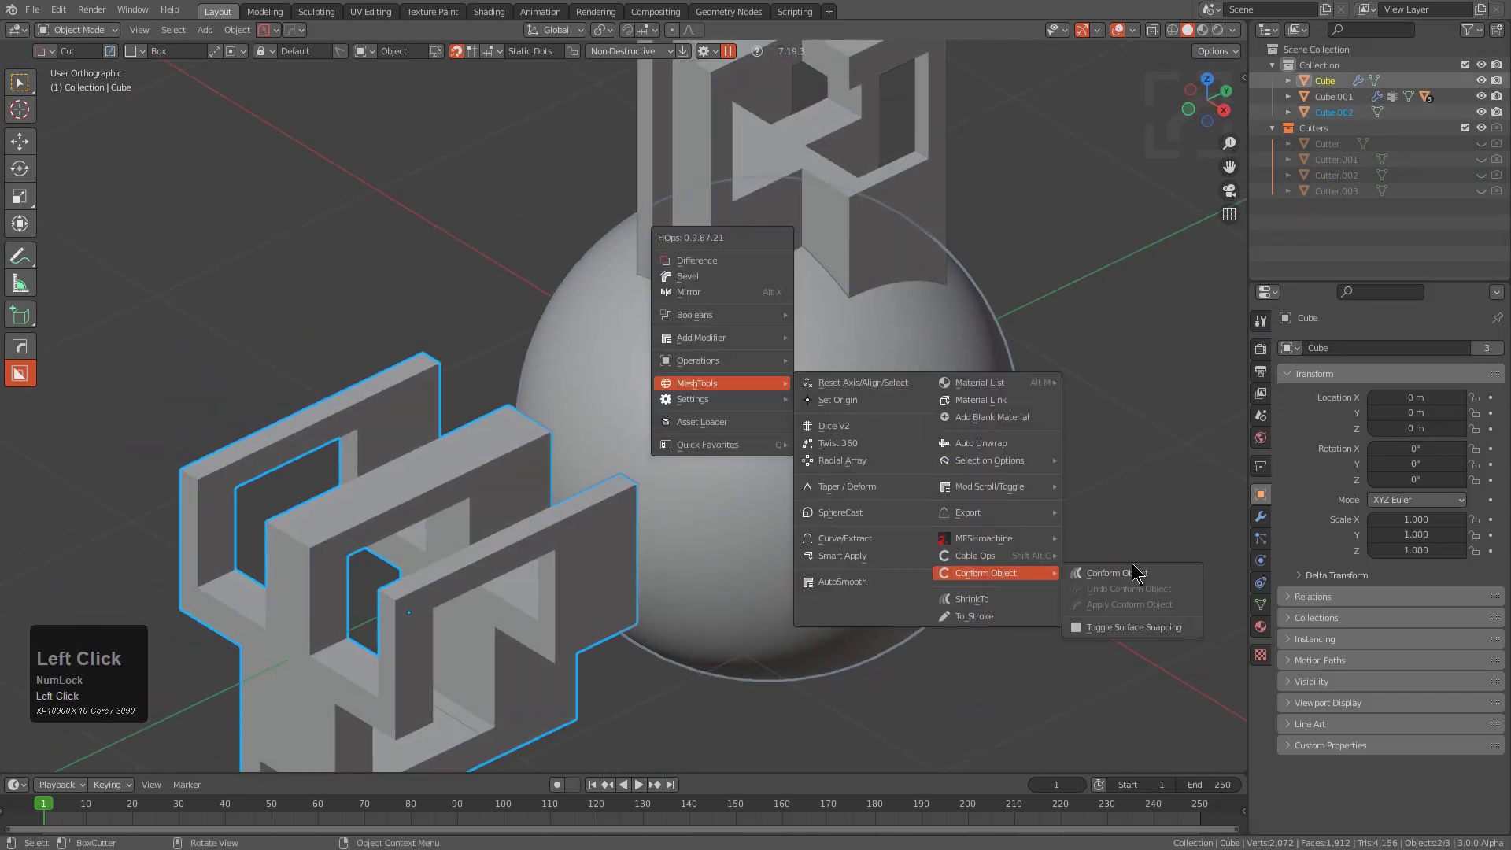
pyautogui.click(1118, 574)
pyautogui.moveTo(1124, 578); pyautogui.dragTo(772, 465, button='middle')
pyautogui.scroll(-3, 870, 457)
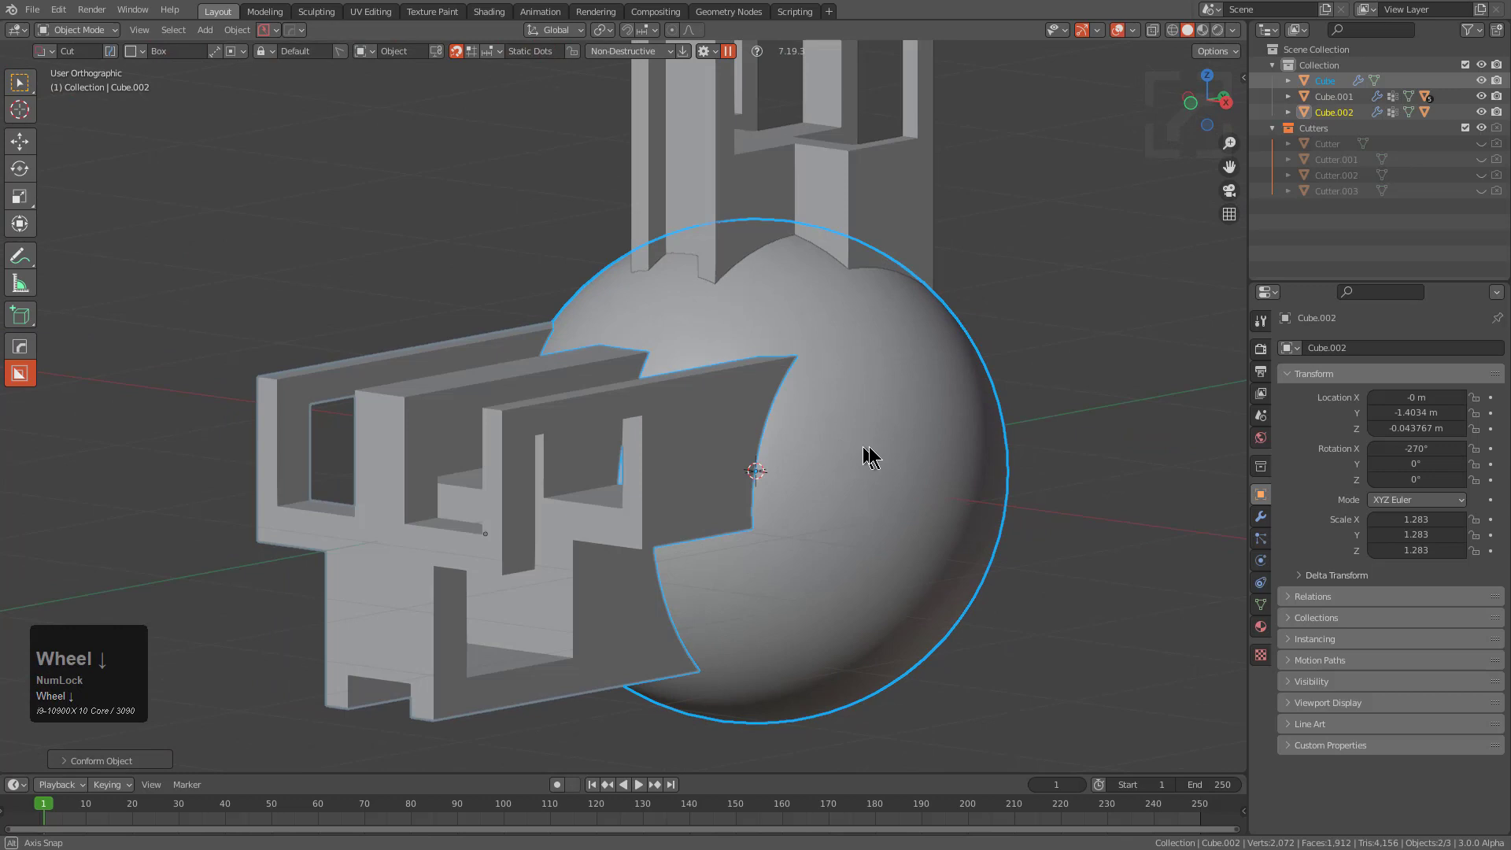
pyautogui.moveTo(869, 455); pyautogui.dragTo(656, 402, button='middle')
# Undo back to before the latest Conform Object run on the resized block copy
pyautogui.hotkey('alt', 'a')
pyautogui.press('F9')
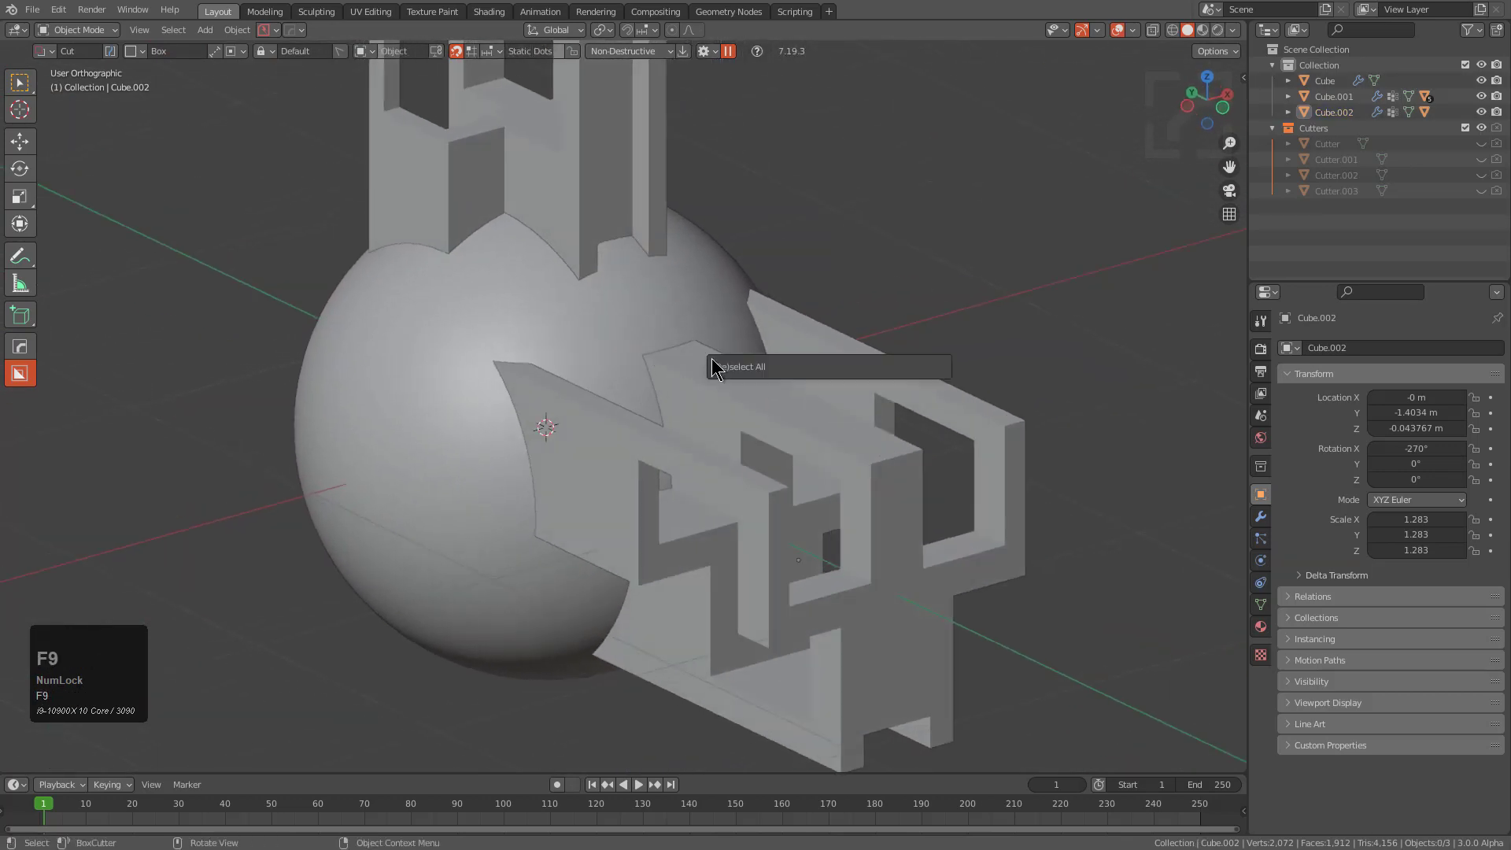
pyautogui.click(740, 407)
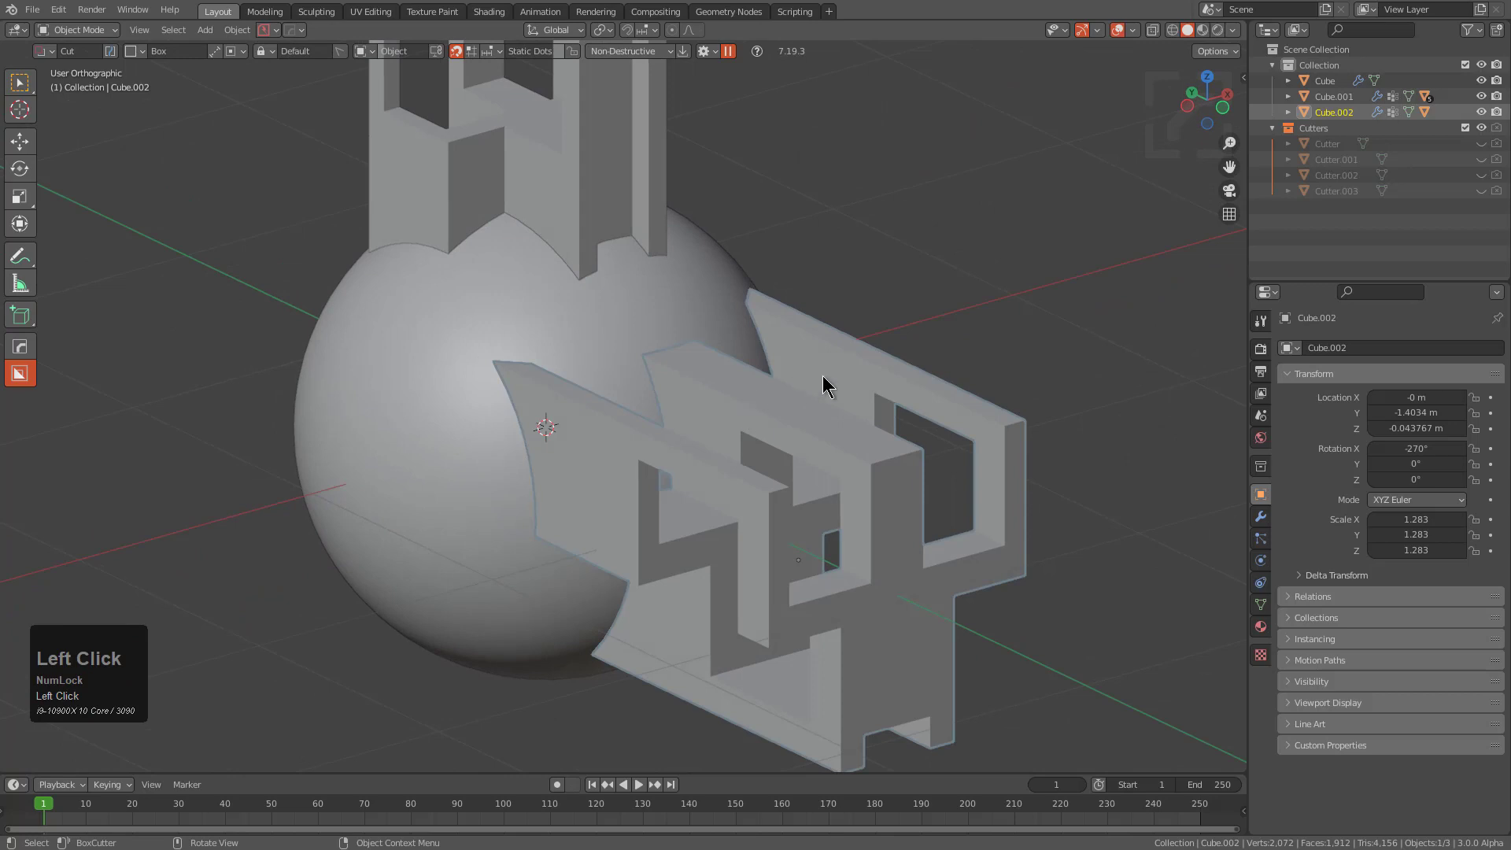
pyautogui.hotkey('ctrl', 'z')
pyautogui.hotkey('ctrl', 'z')
pyautogui.hotkey('ctrl', 'z')
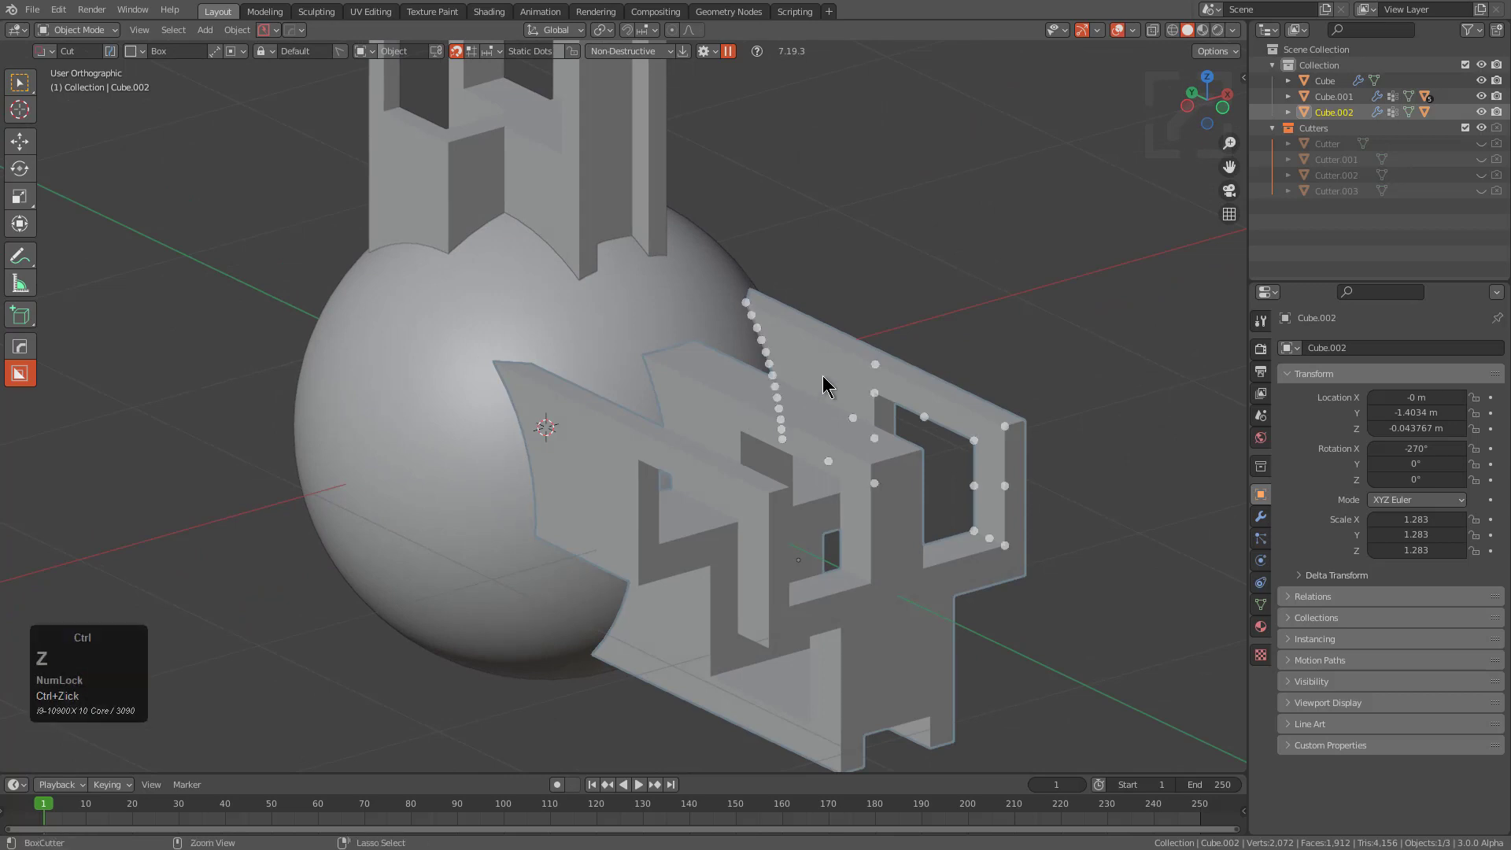
# Reselect the block copy, add the sphere as the target and run Conform Object again
pyautogui.hotkey('alt', 'a')
pyautogui.click(820, 427)
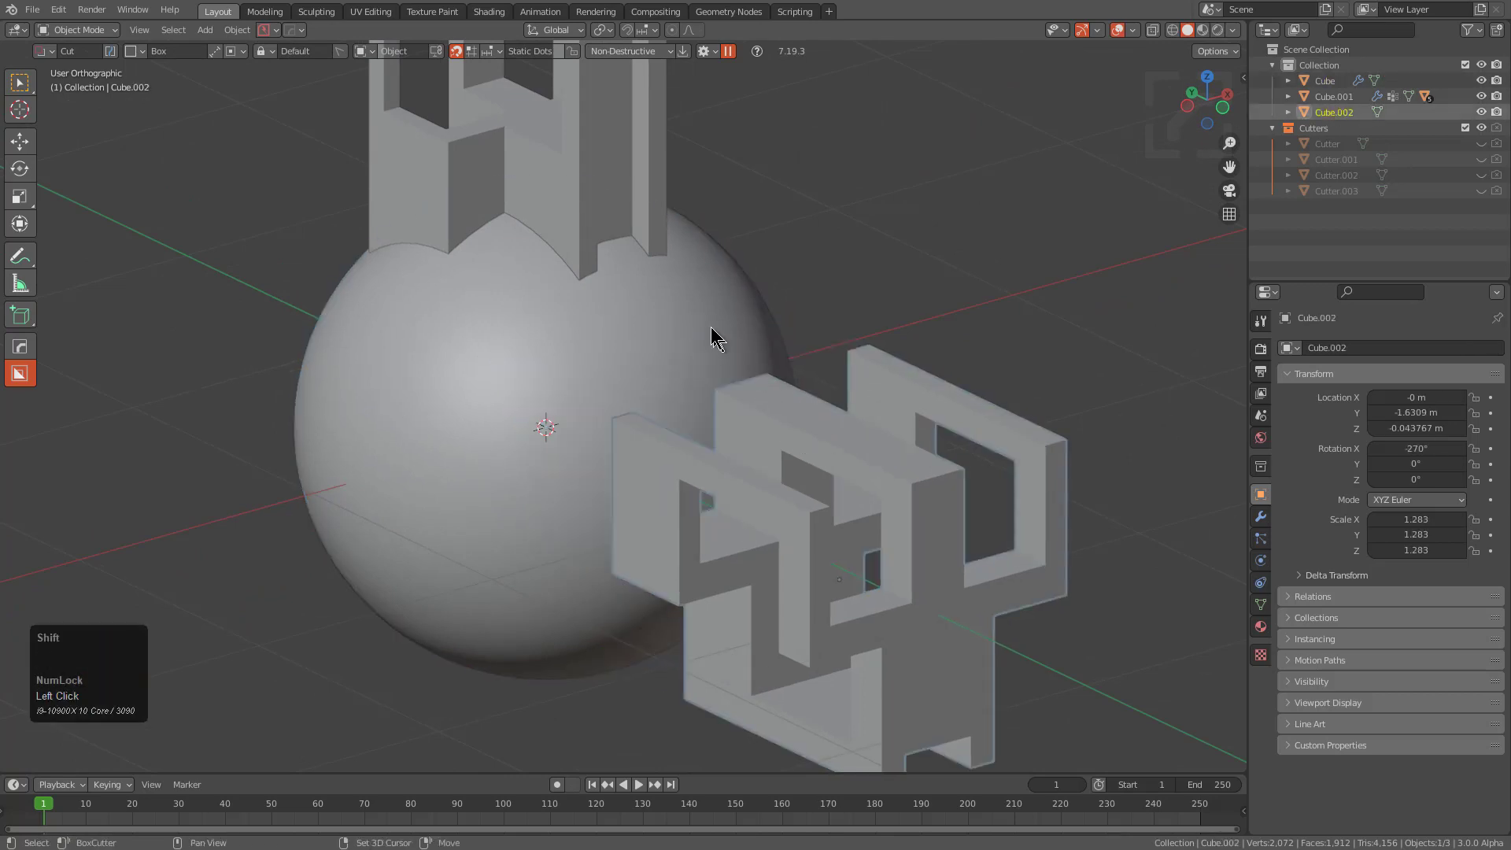
pyautogui.keyDown('shift'); pyautogui.click(712, 328); pyautogui.keyUp('shift')
pyautogui.moveTo(819, 353); pyautogui.dragTo(684, 408, button='middle')
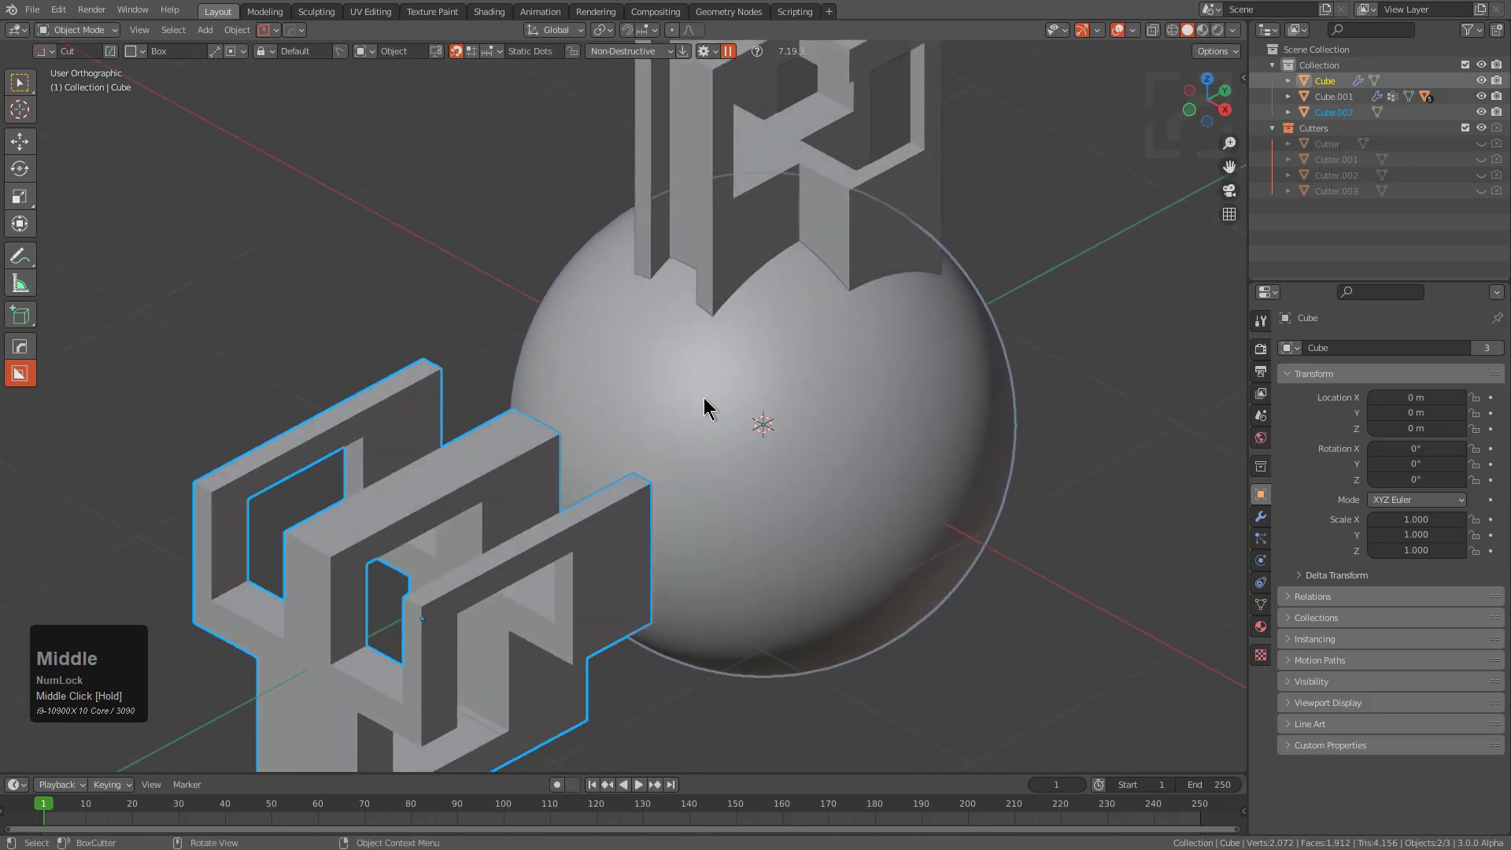
pyautogui.press('q')
pyautogui.moveTo(709, 398)
pyautogui.moveTo(929, 588)
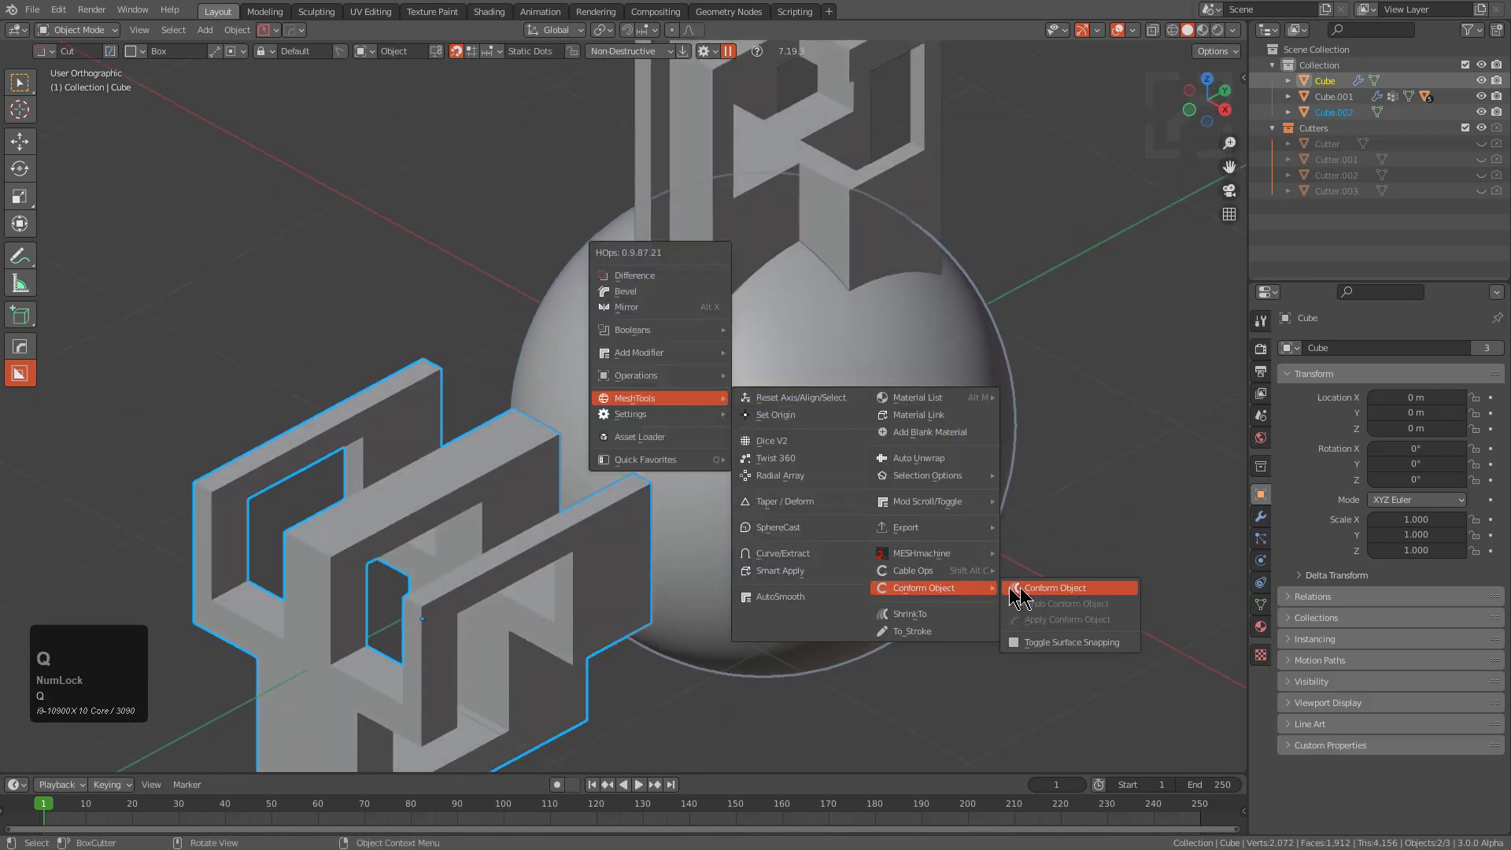
pyautogui.click(1015, 589)
# Open the Conform Object settings, turn off Hide Grid and examine how the deformation grid wraps the sphere
pyautogui.press('F9')
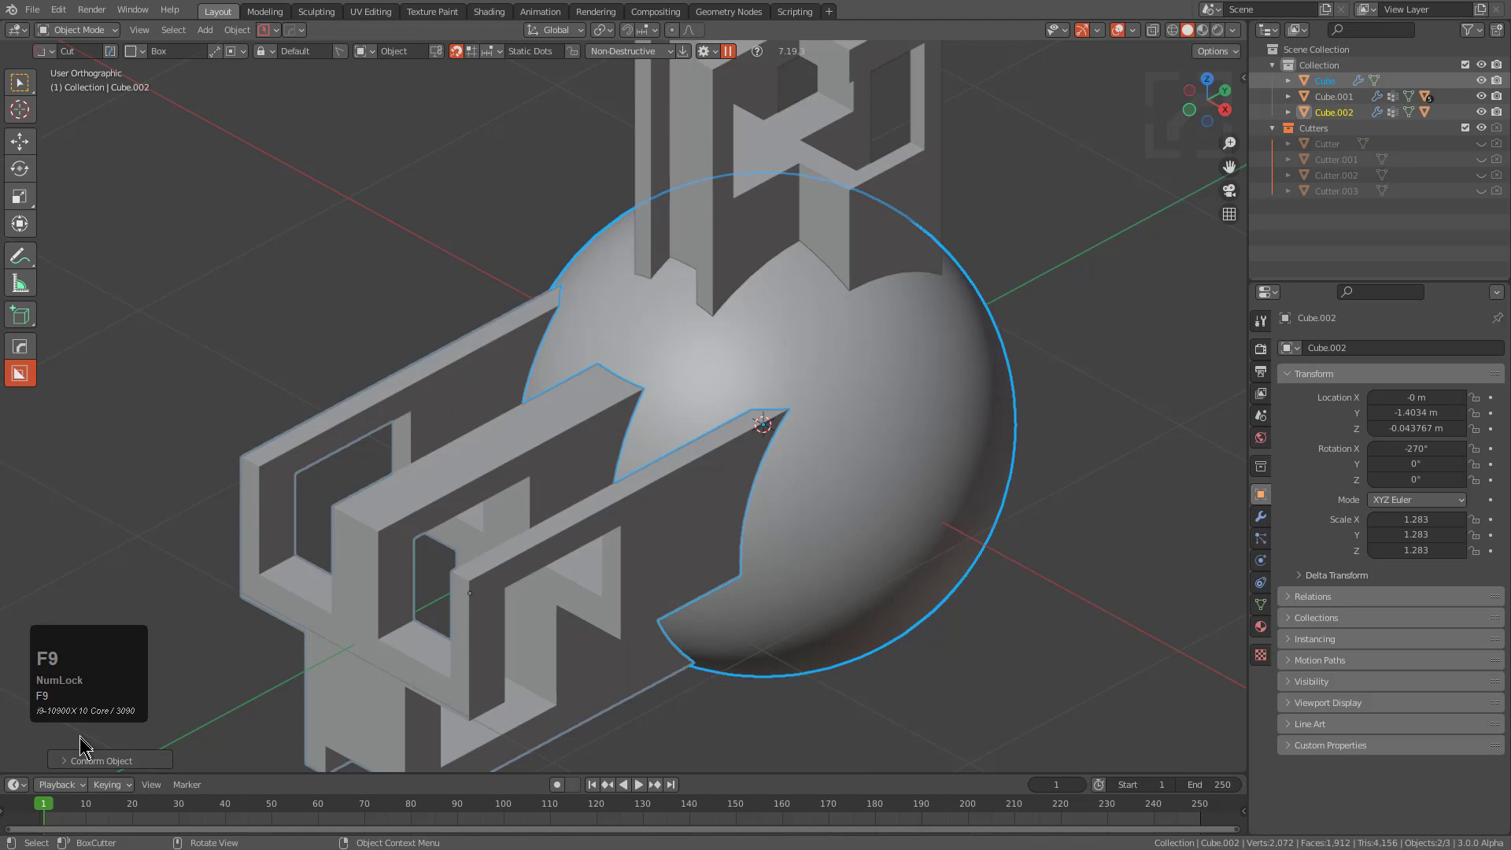
pyautogui.click(61, 762)
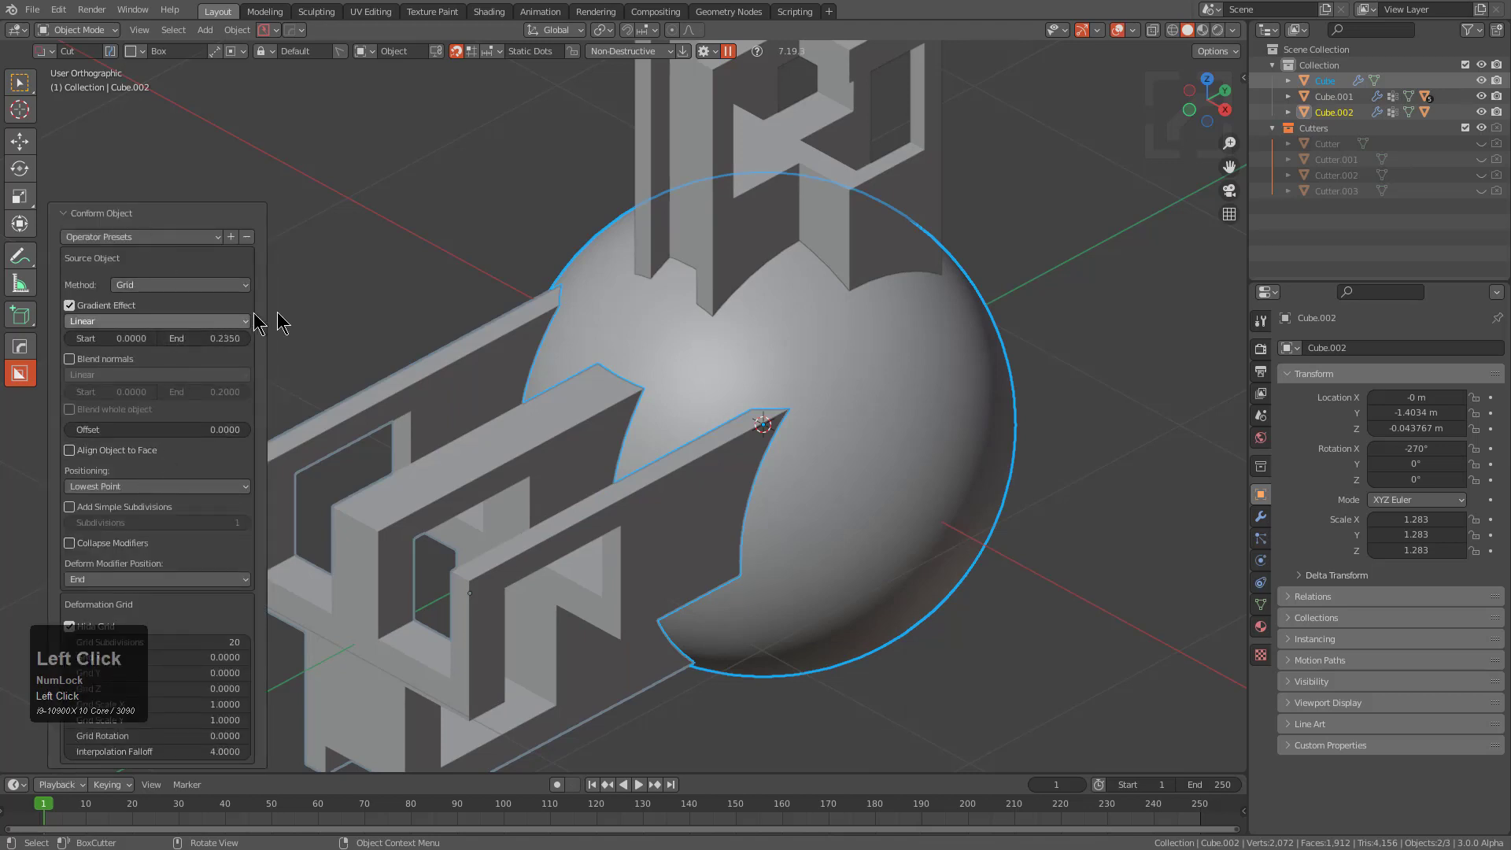
pyautogui.moveTo(837, 441); pyautogui.dragTo(777, 364, button='middle')
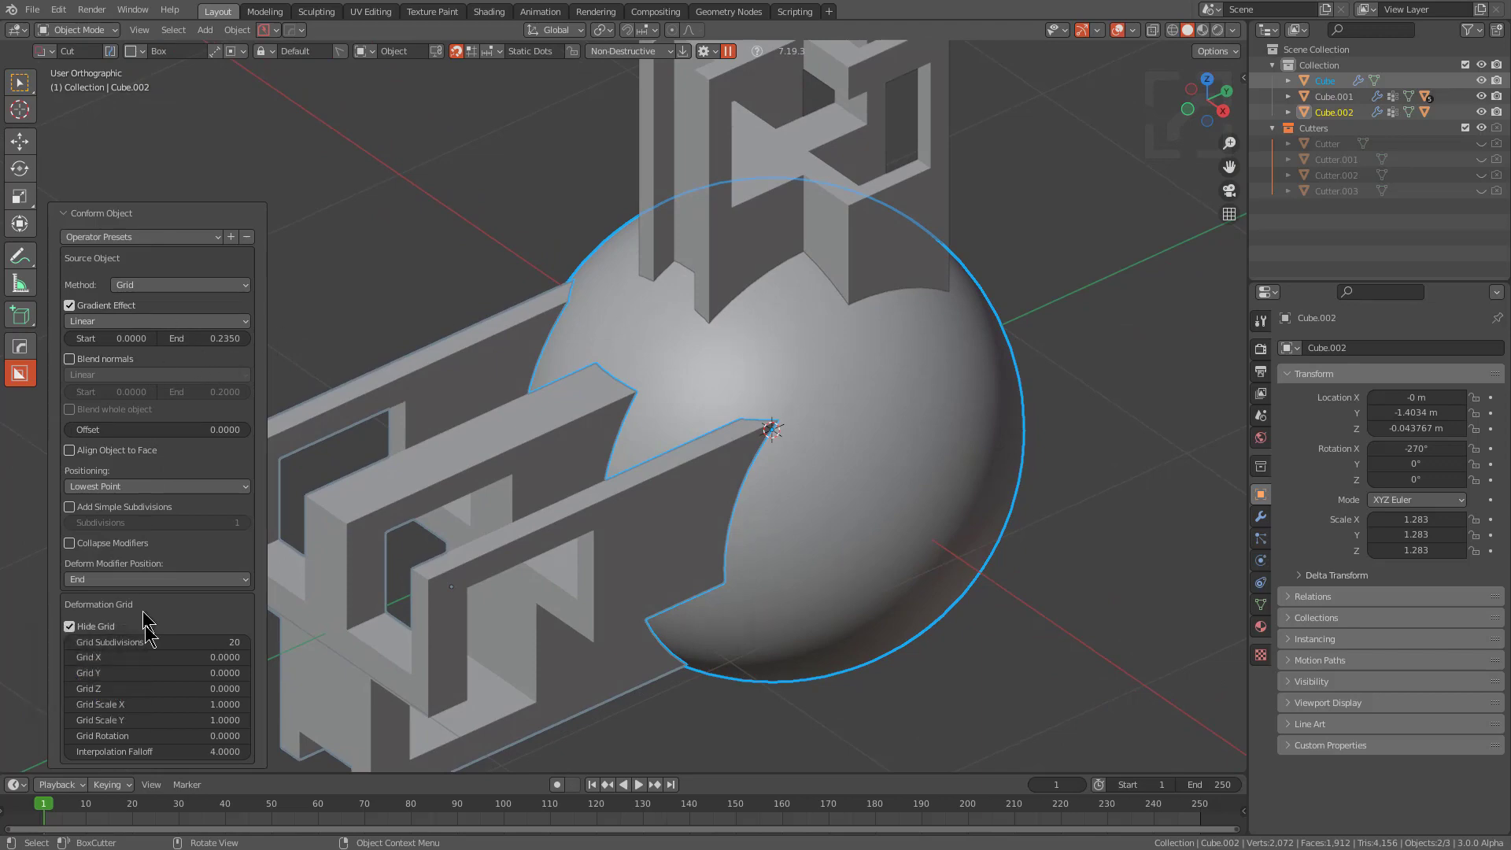
pyautogui.click(69, 627)
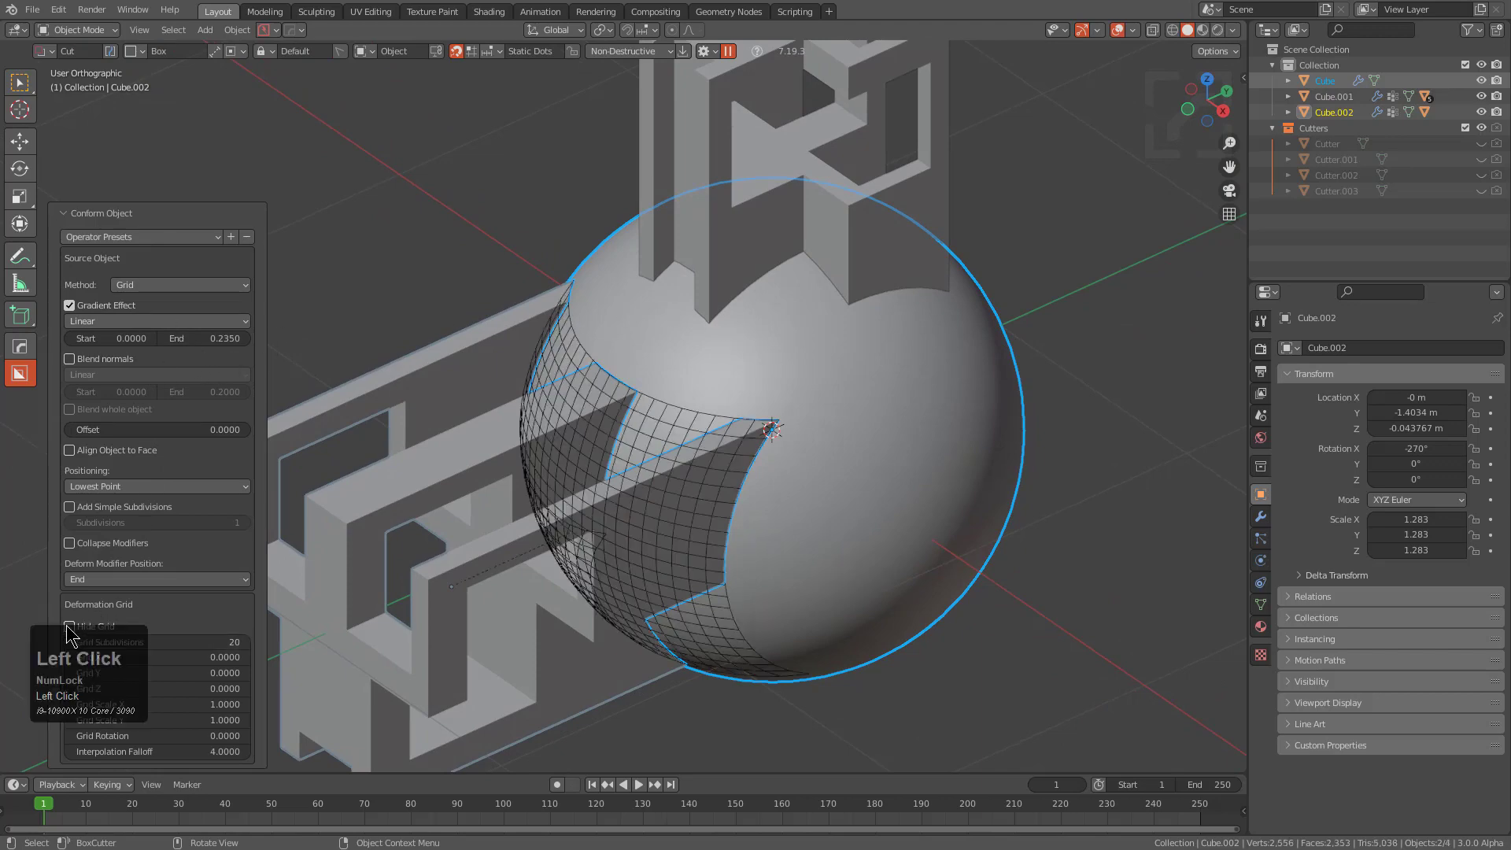
pyautogui.moveTo(543, 492); pyautogui.dragTo(726, 400, button='middle')
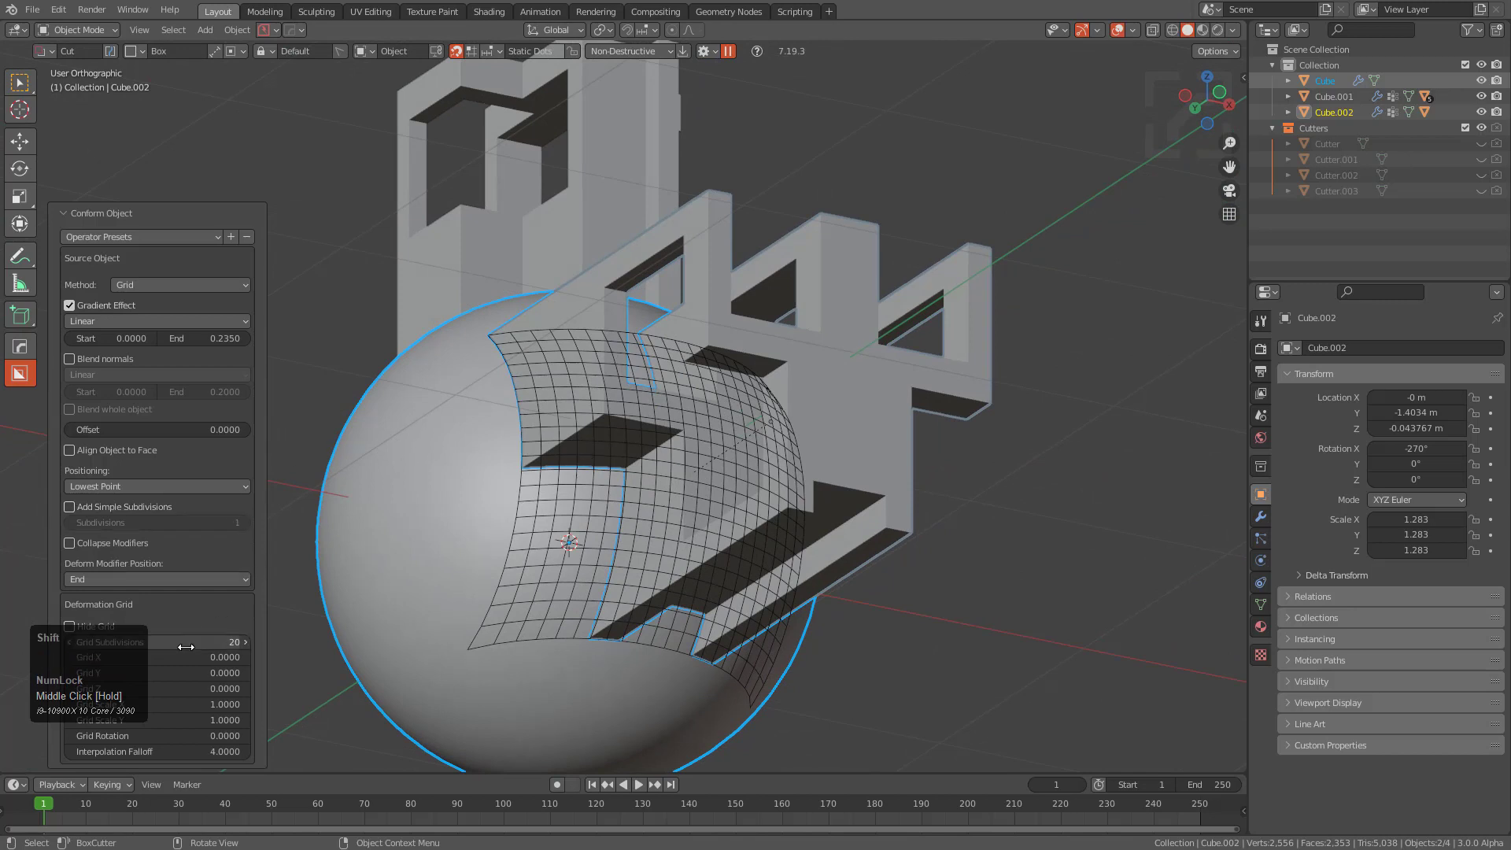
# Set the Grid Subdivisions to 19 and turn Hide Grid back on, then deselect everything
pyautogui.keyDown('shift'); pyautogui.moveTo(186, 647); pyautogui.dragTo(122, 636); pyautogui.keyUp('shift')
pyautogui.click(76, 625)
pyautogui.moveTo(748, 441)
pyautogui.mouseDown(button='middle')
pyautogui.moveTo(792, 422)
pyautogui.moveTo(699, 499)
pyautogui.moveTo(753, 428)
pyautogui.moveTo(723, 434)
pyautogui.mouseUp(button='middle')
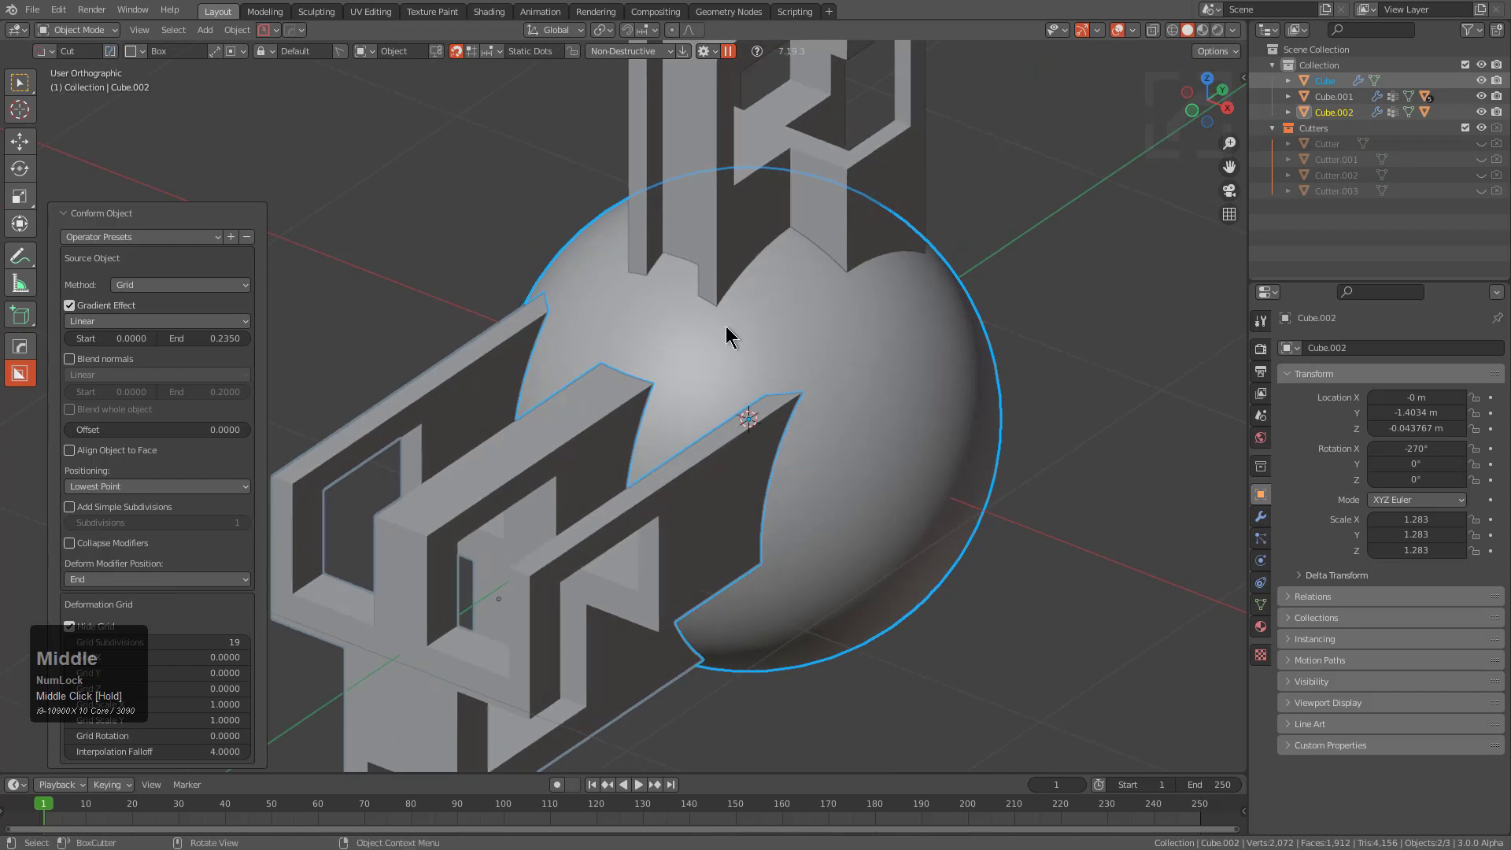
pyautogui.scroll(-1, 763, 364)
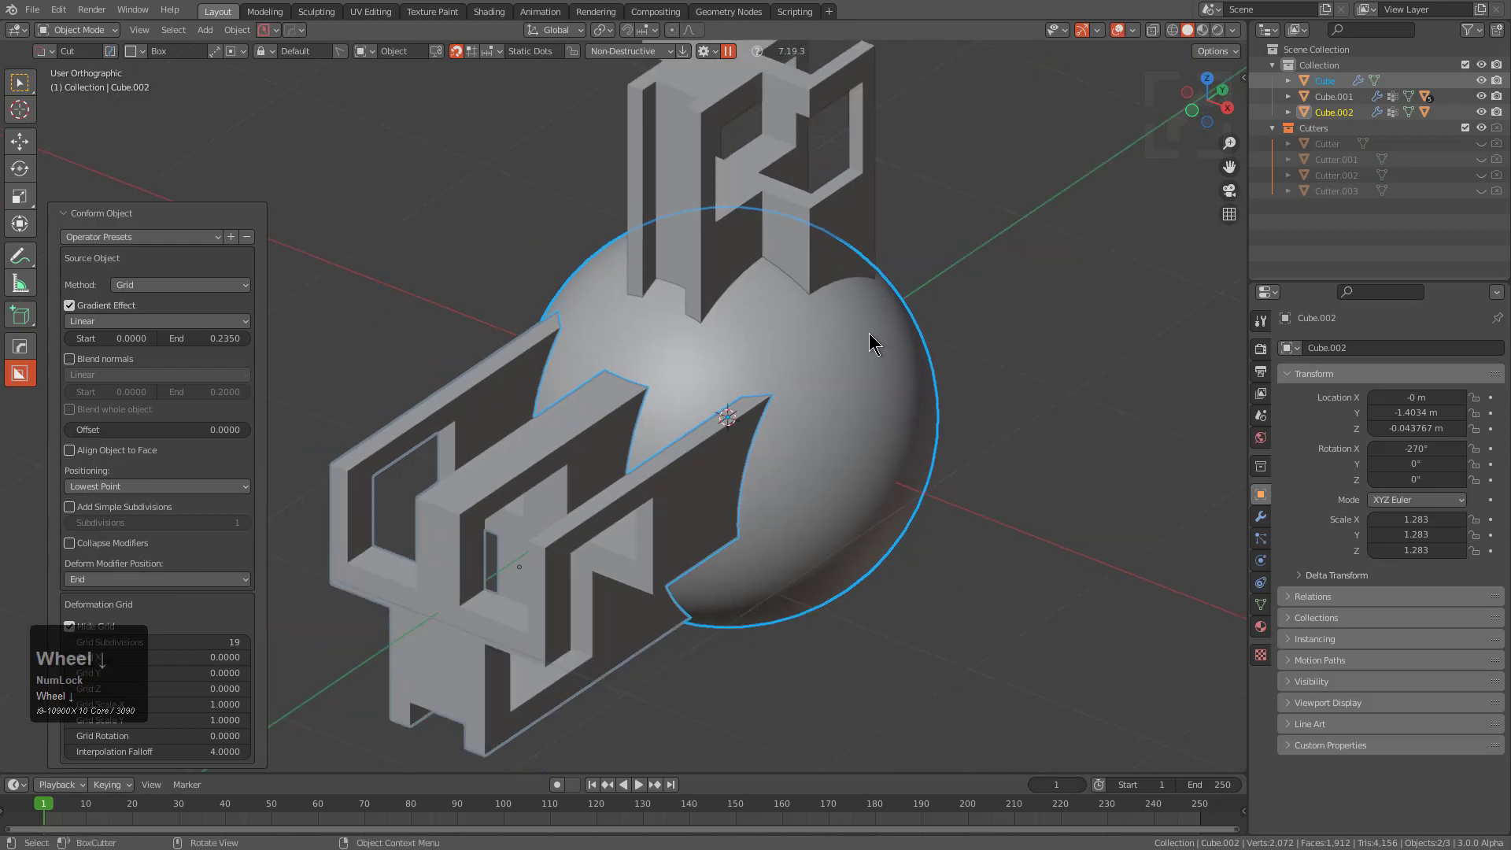
pyautogui.moveTo(753, 399)
pyautogui.keyDown('shift'); pyautogui.mouseDown(button='middle')
pyautogui.moveTo(748, 445)
pyautogui.moveTo(749, 418)
pyautogui.moveTo(729, 418)
pyautogui.mouseUp(button='middle'); pyautogui.keyUp('shift')
pyautogui.hotkey('alt', 'a')
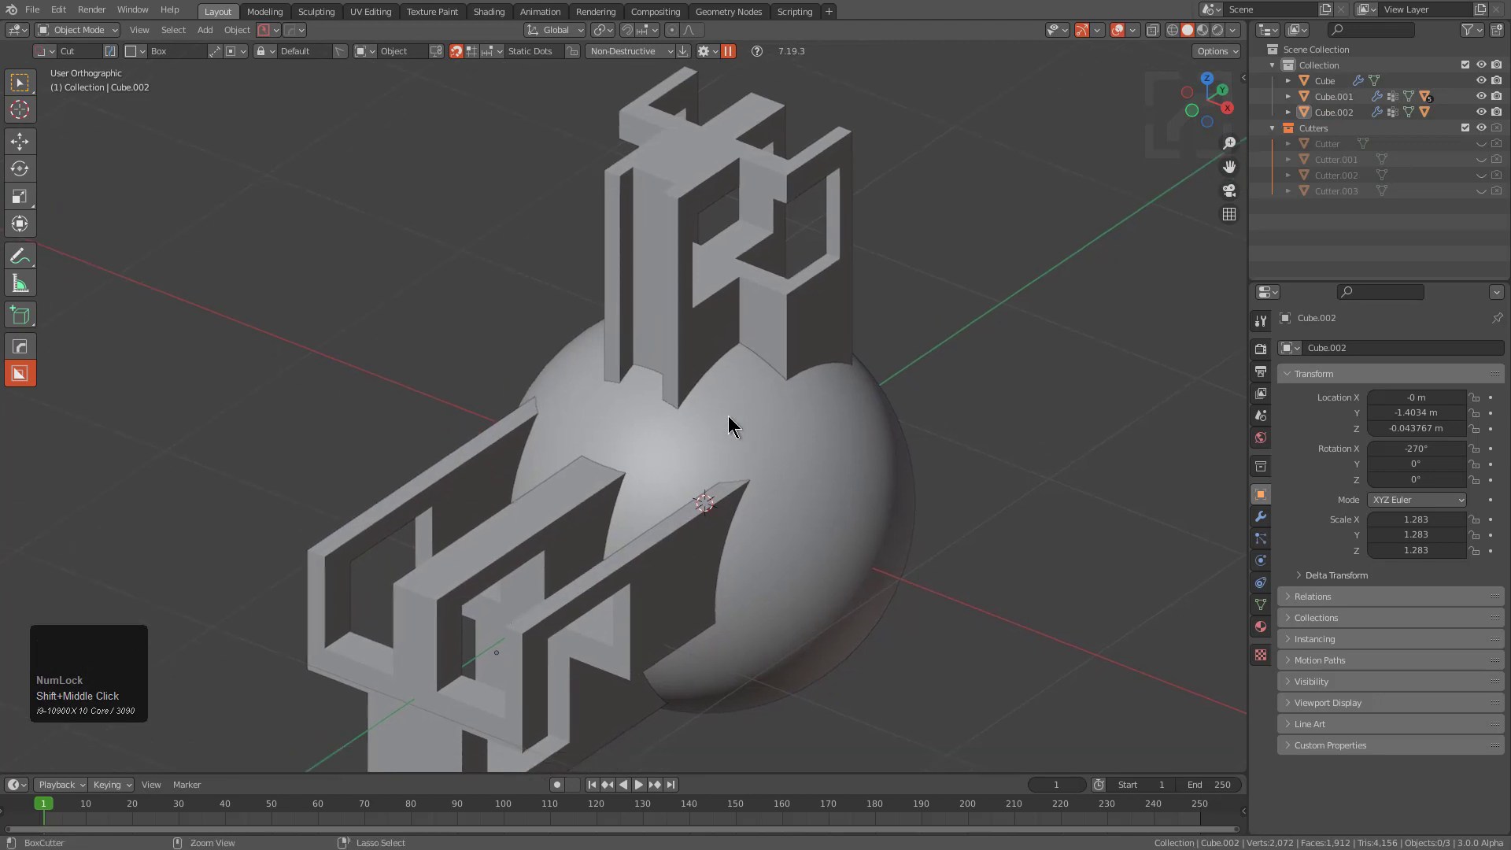
# Open the HardOps preferences at the recommended add-ons and check the status of the Conform Object add-on
pyautogui.hotkey('ctrl', 'k')
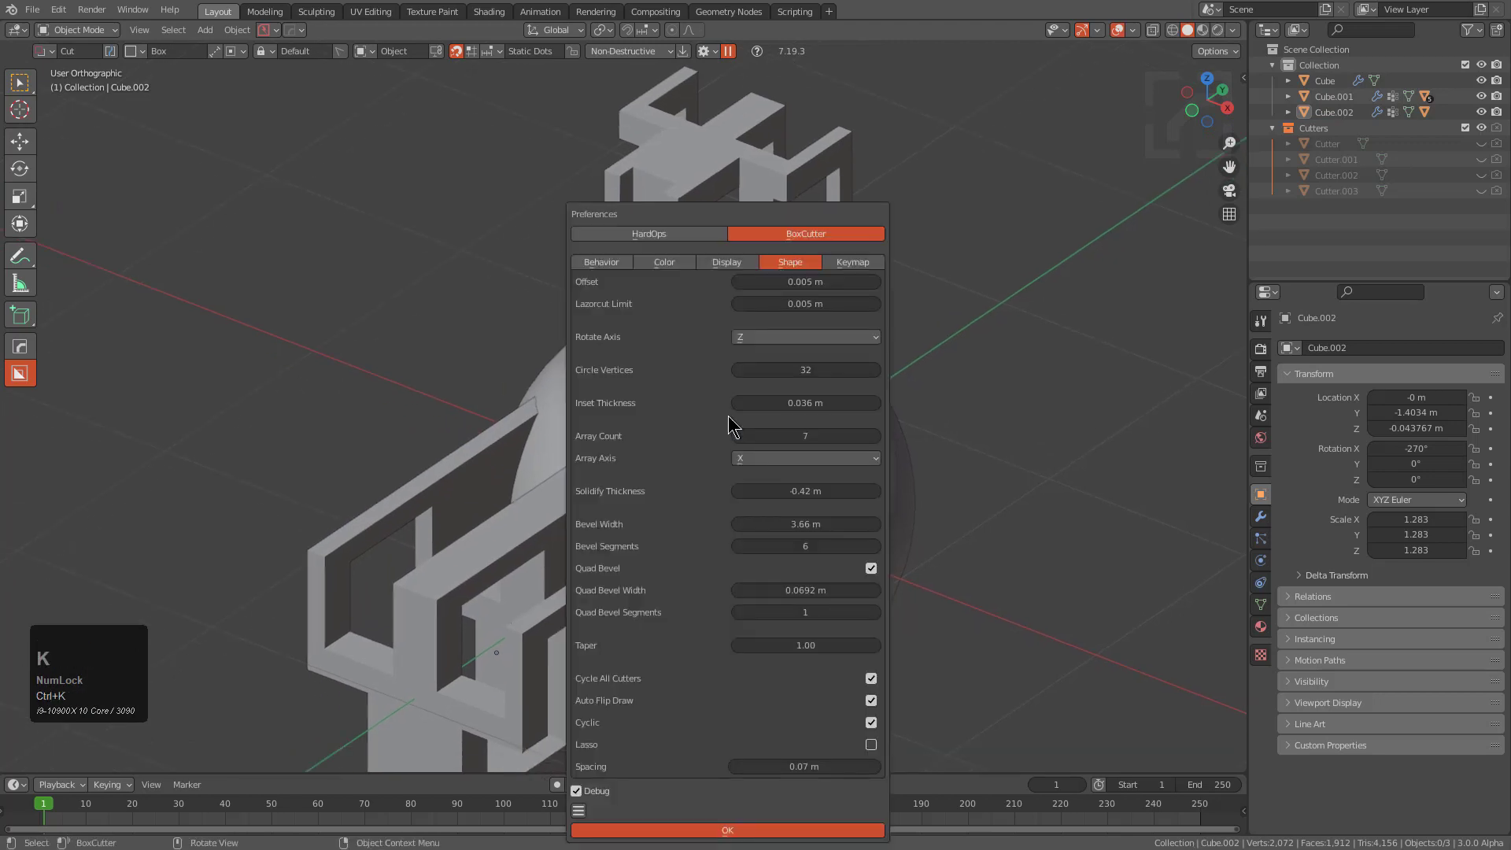
pyautogui.click(685, 238)
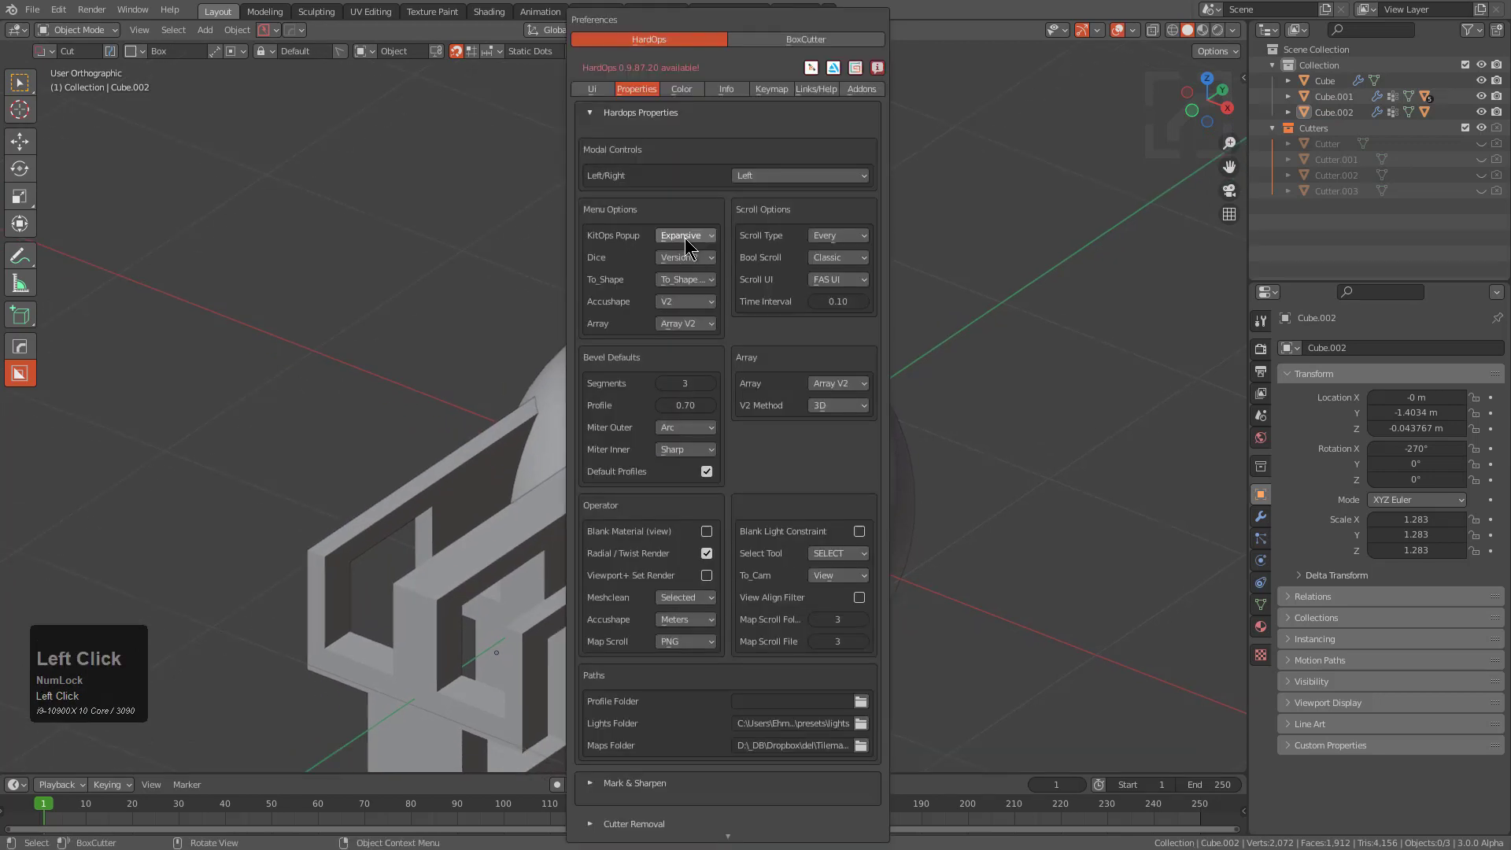
pyautogui.click(862, 89)
pyautogui.moveTo(798, 24); pyautogui.dragTo(835, 253)
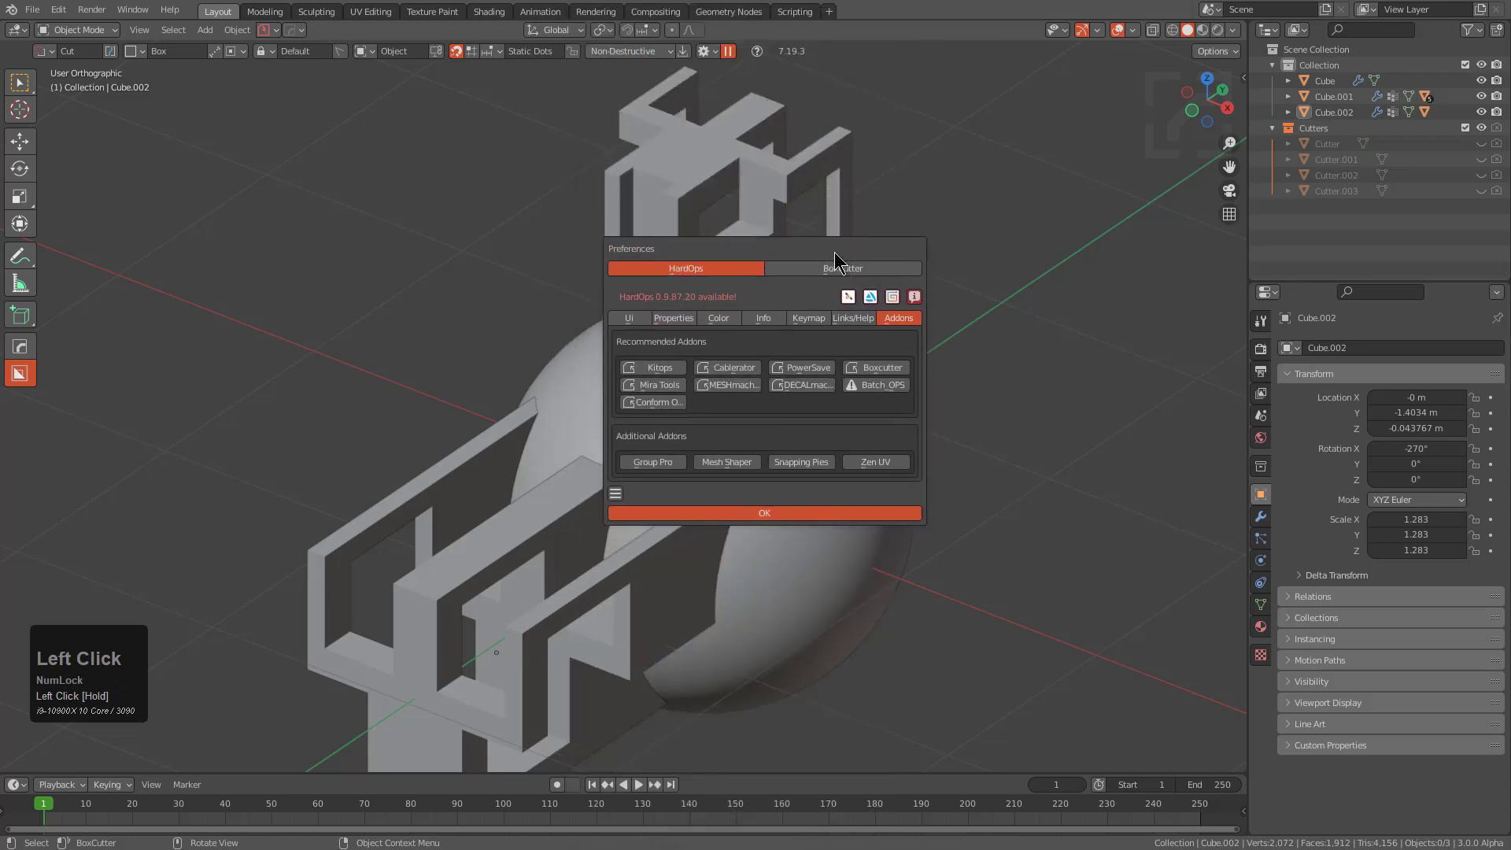
pyautogui.click(661, 403)
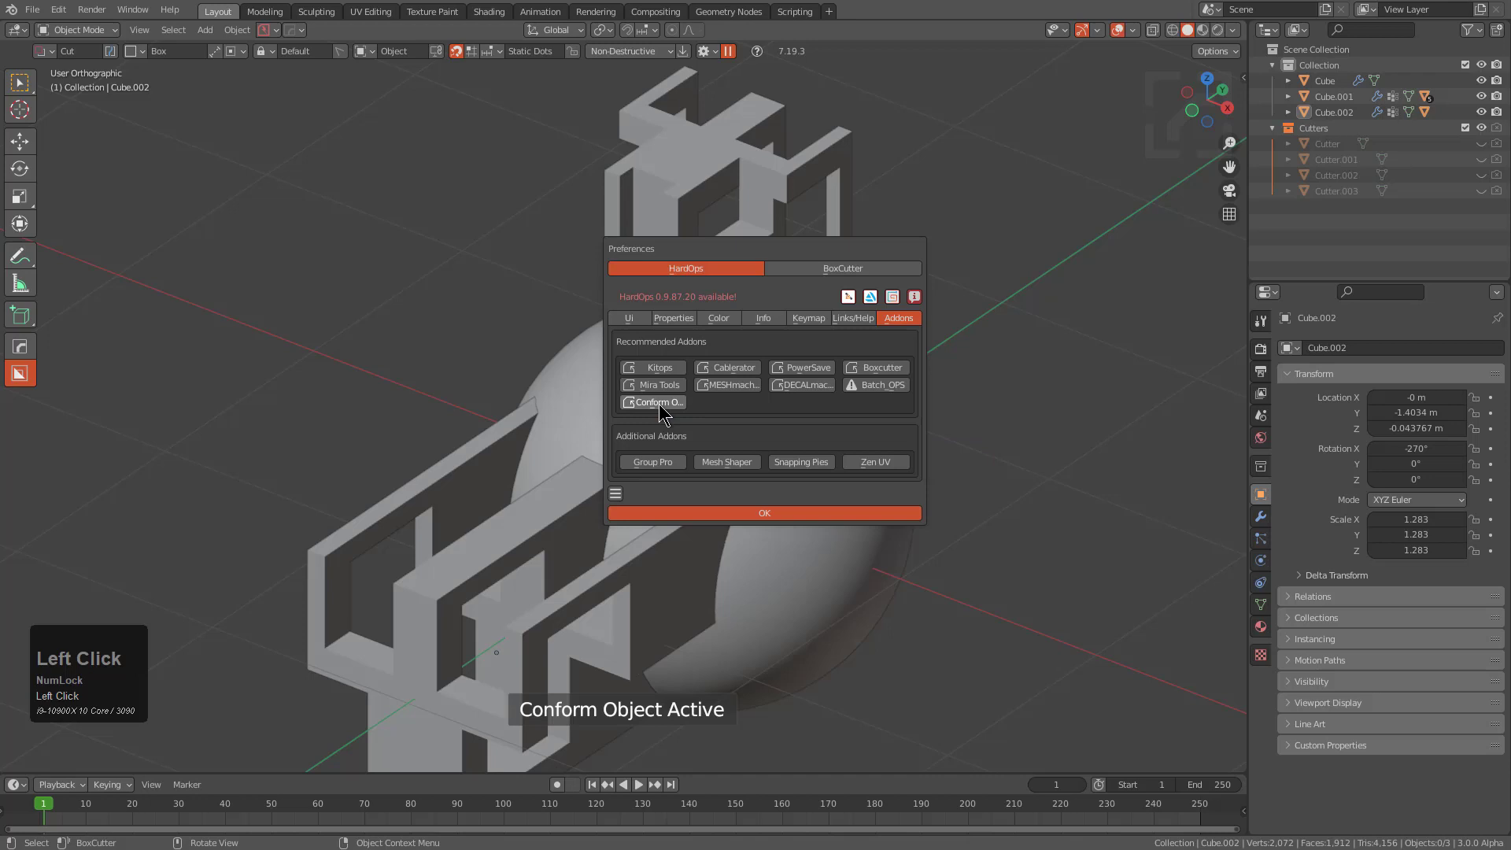
pyautogui.click(661, 403)
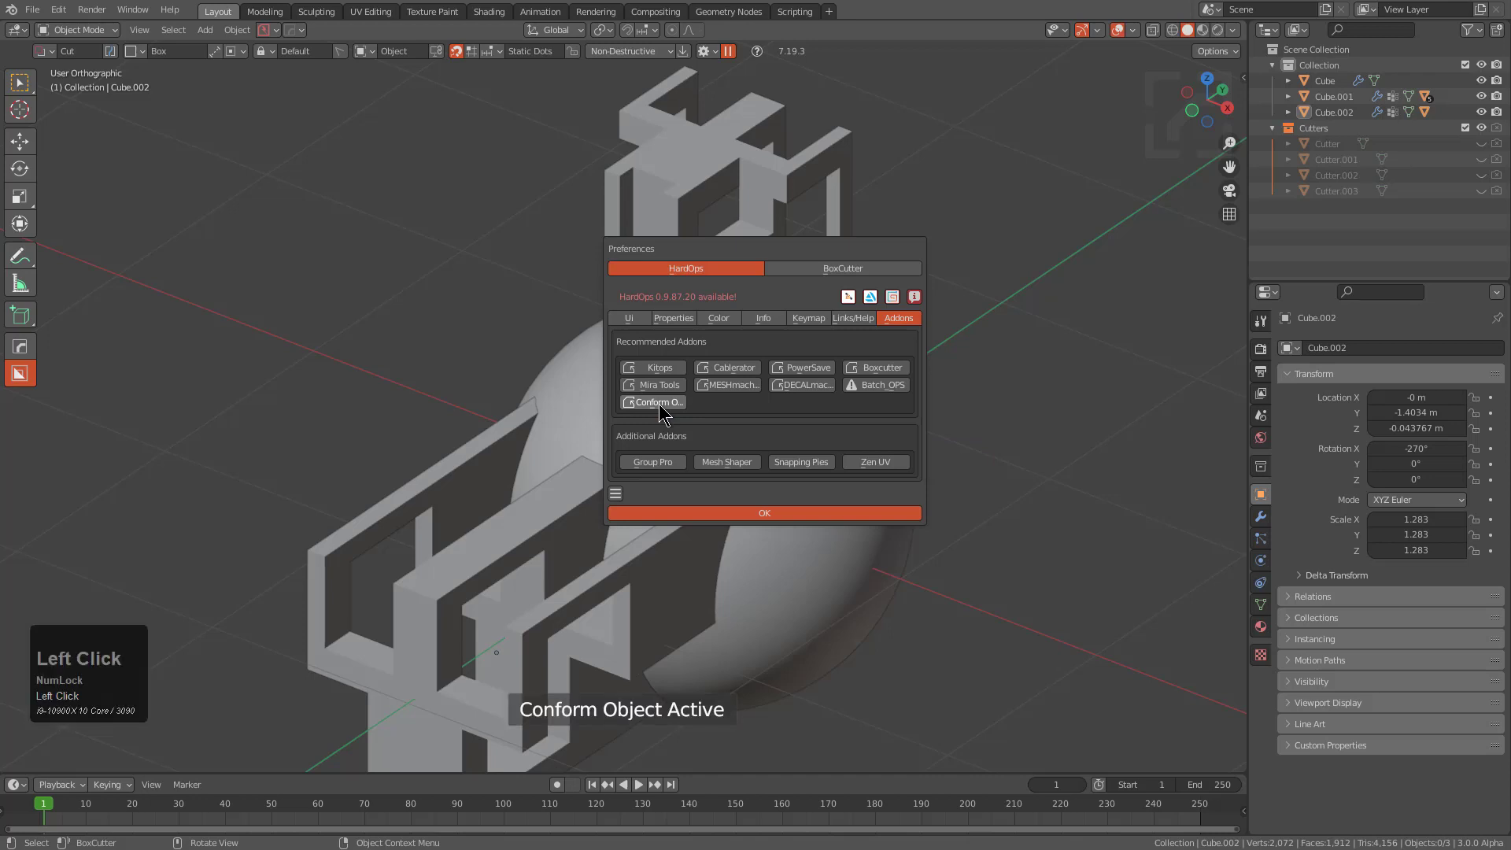